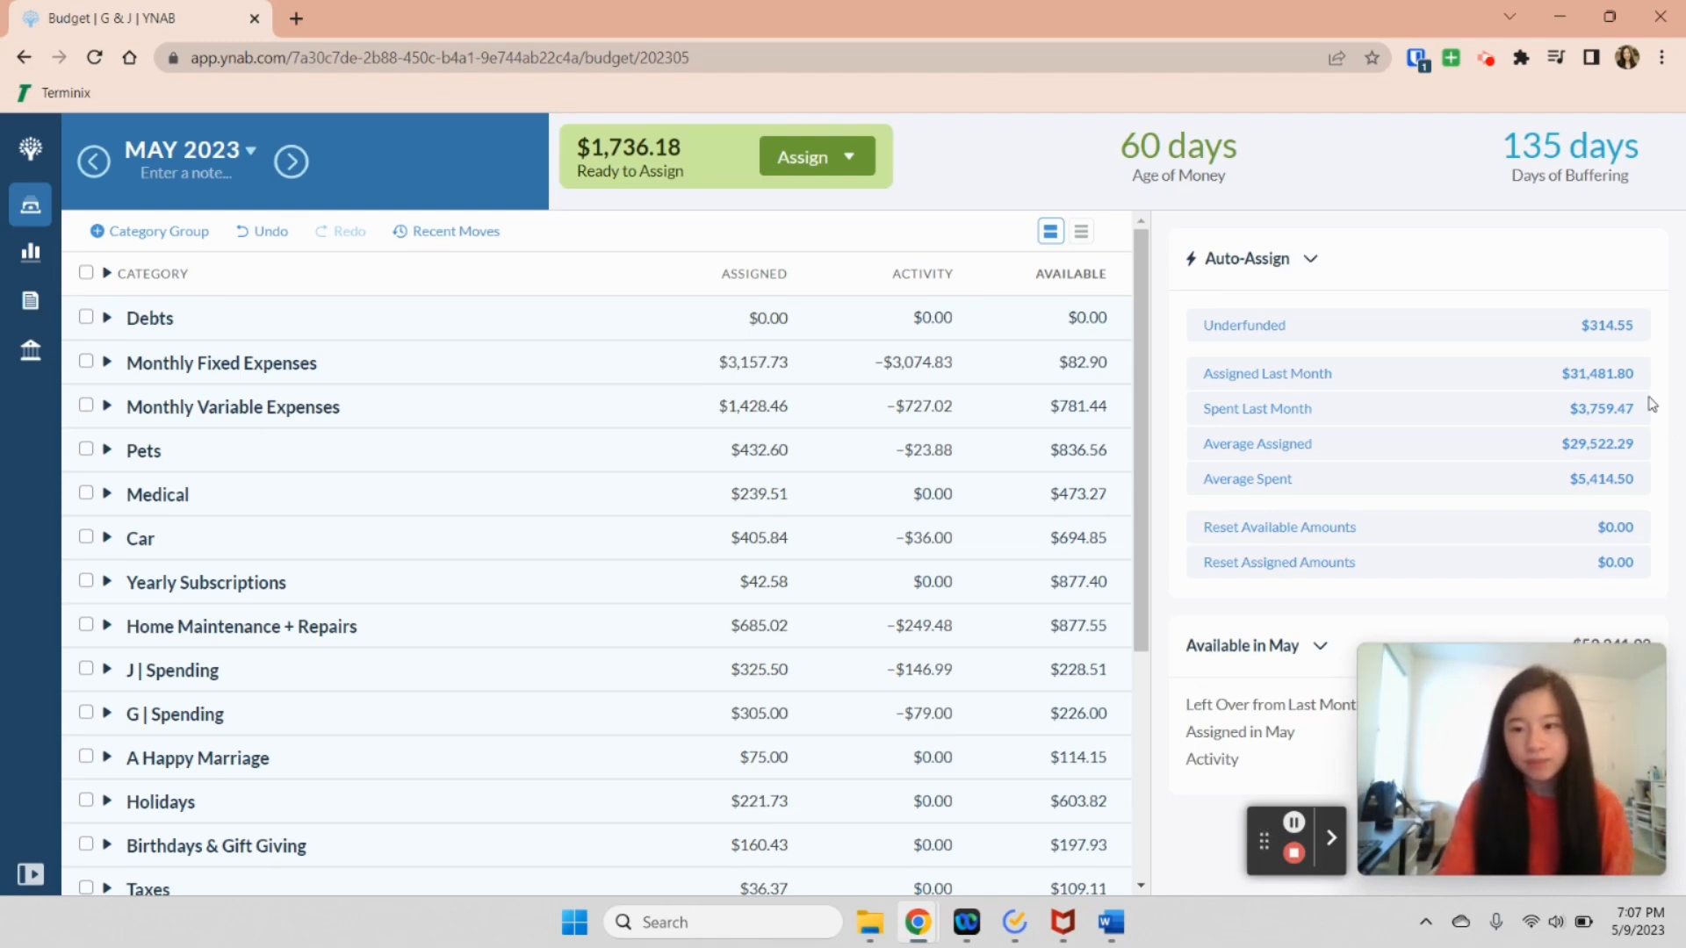
Auto-assign money to all underfunded categories in the May 2023 budget.
{"action": "left_click", "coordinate": [1483, 334]}
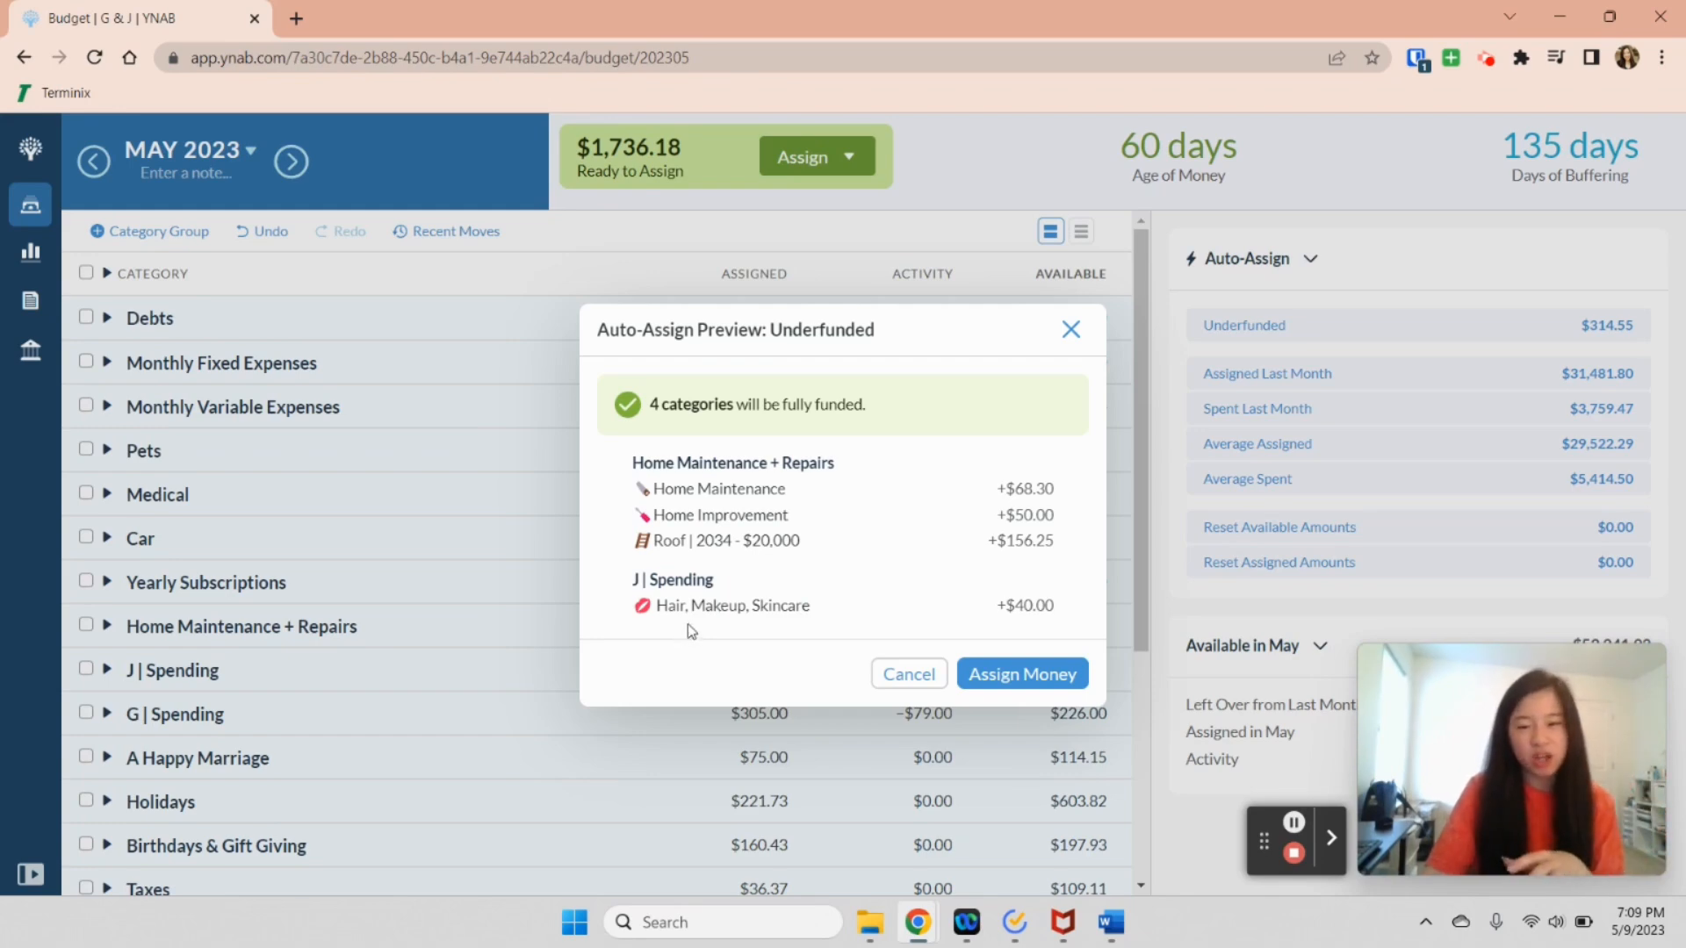
{"action": "left_click", "coordinate": [1024, 674]}
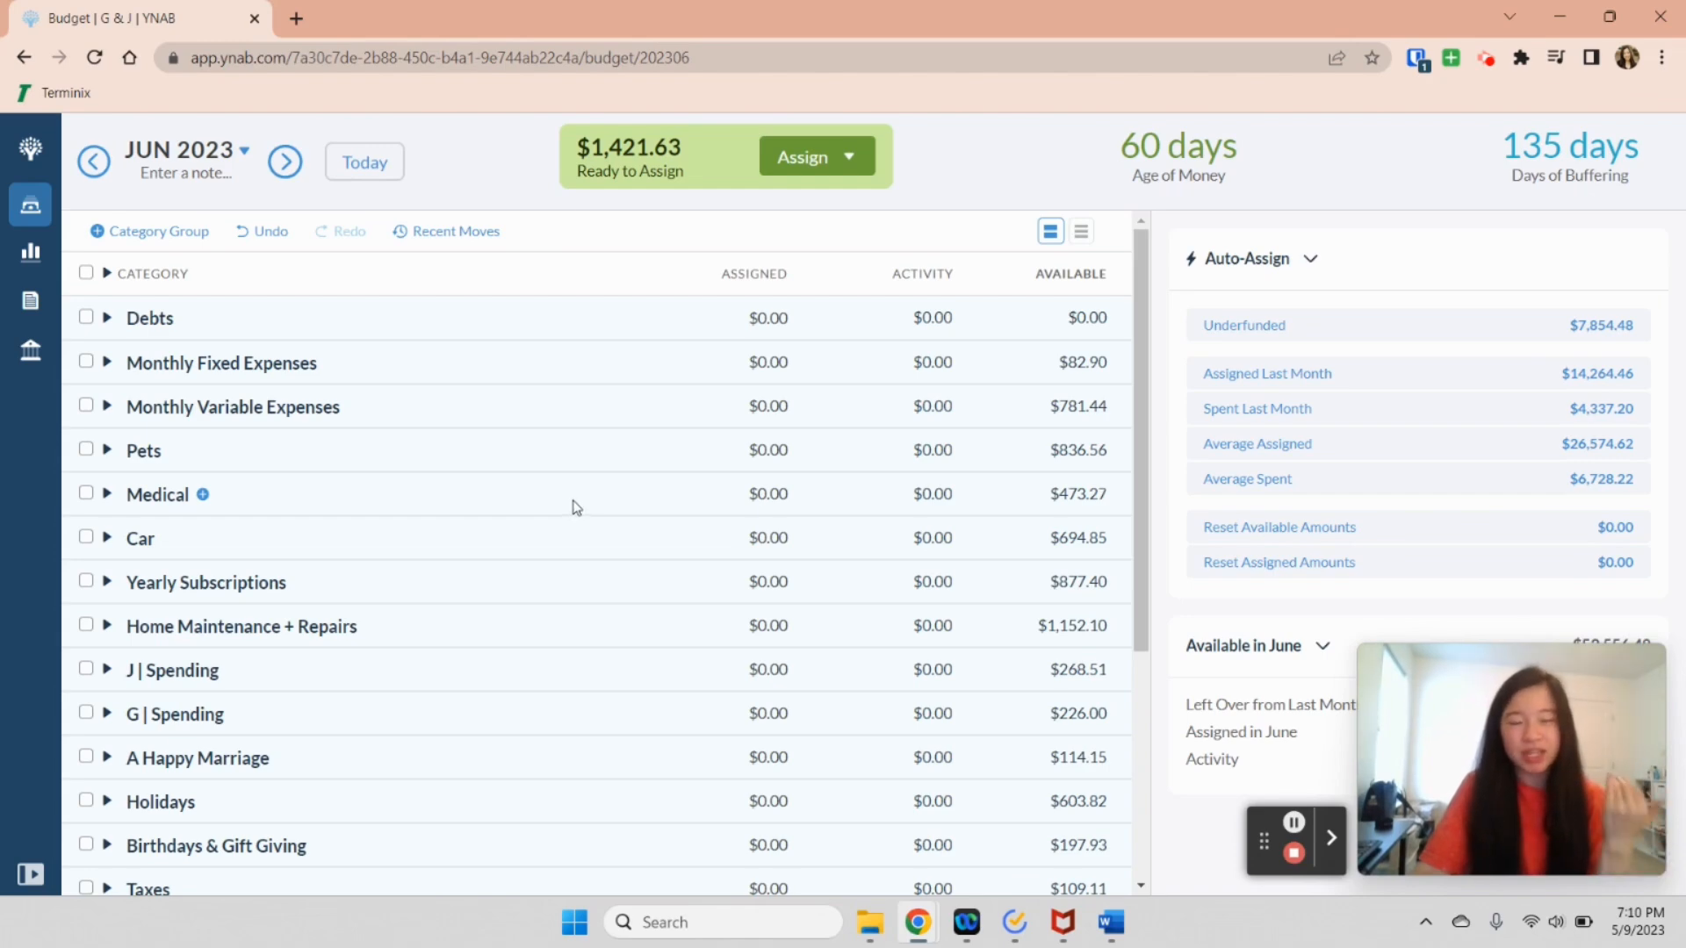
Examine the June 2023 Deductibles group with its health insurance target, and open the High Priority Savings Goals group.
{"action": "scroll", "coordinate": [569, 504], "scroll_direction": "down", "scroll_amount": 4}
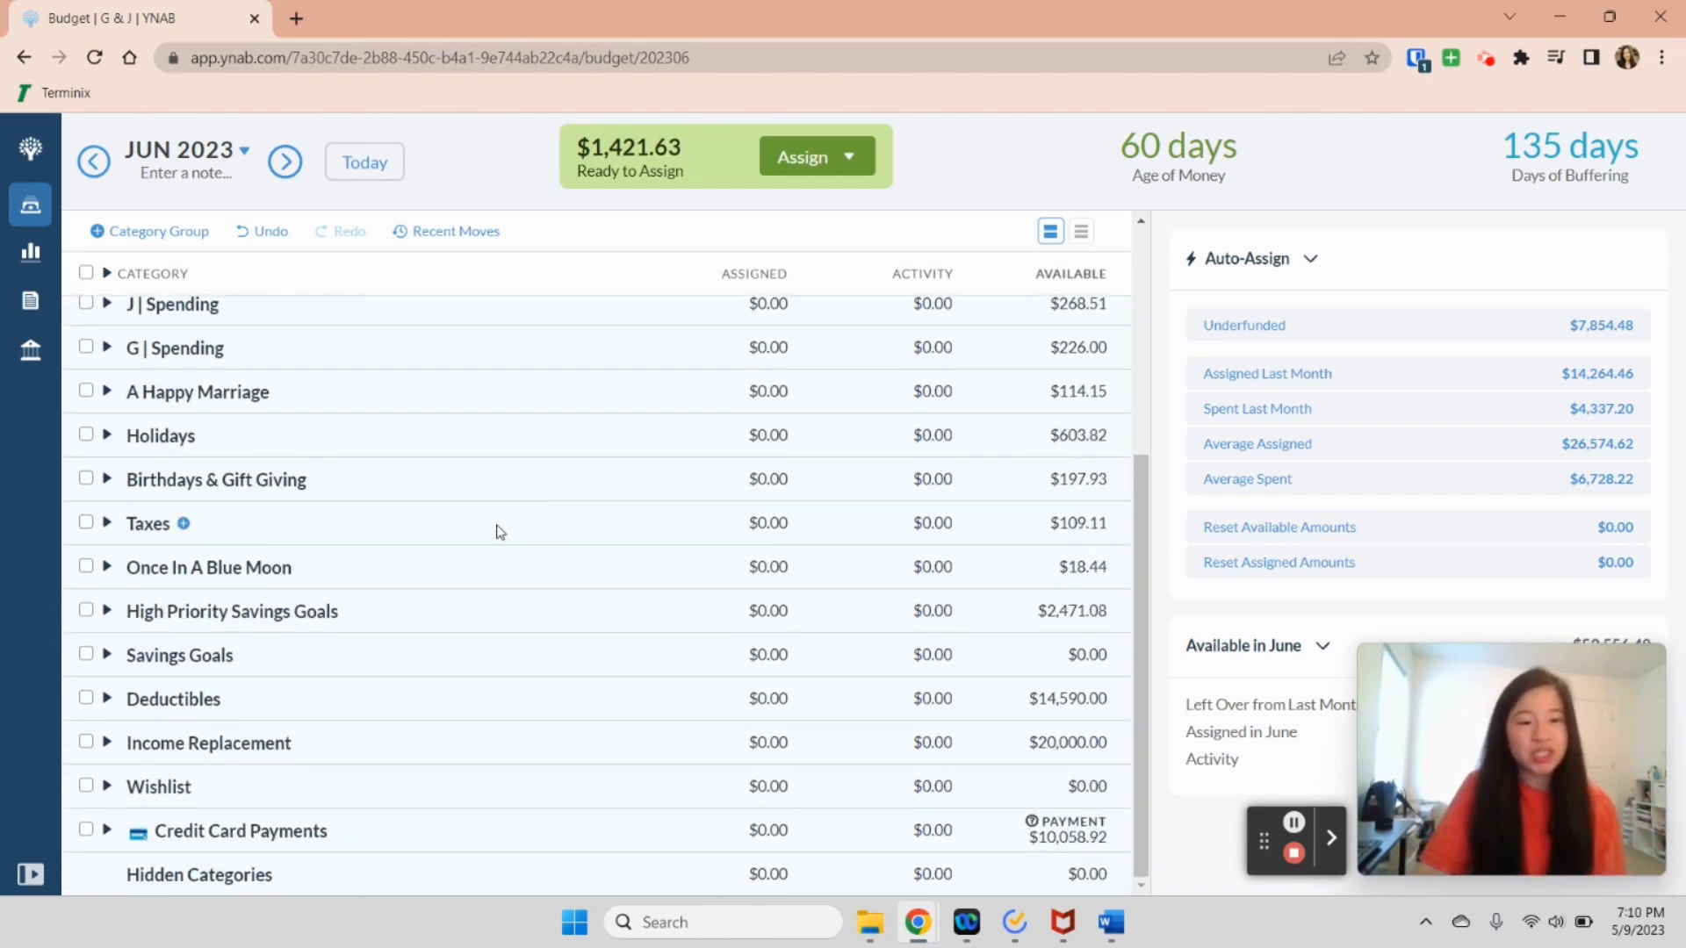
{"action": "left_click", "coordinate": [106, 698]}
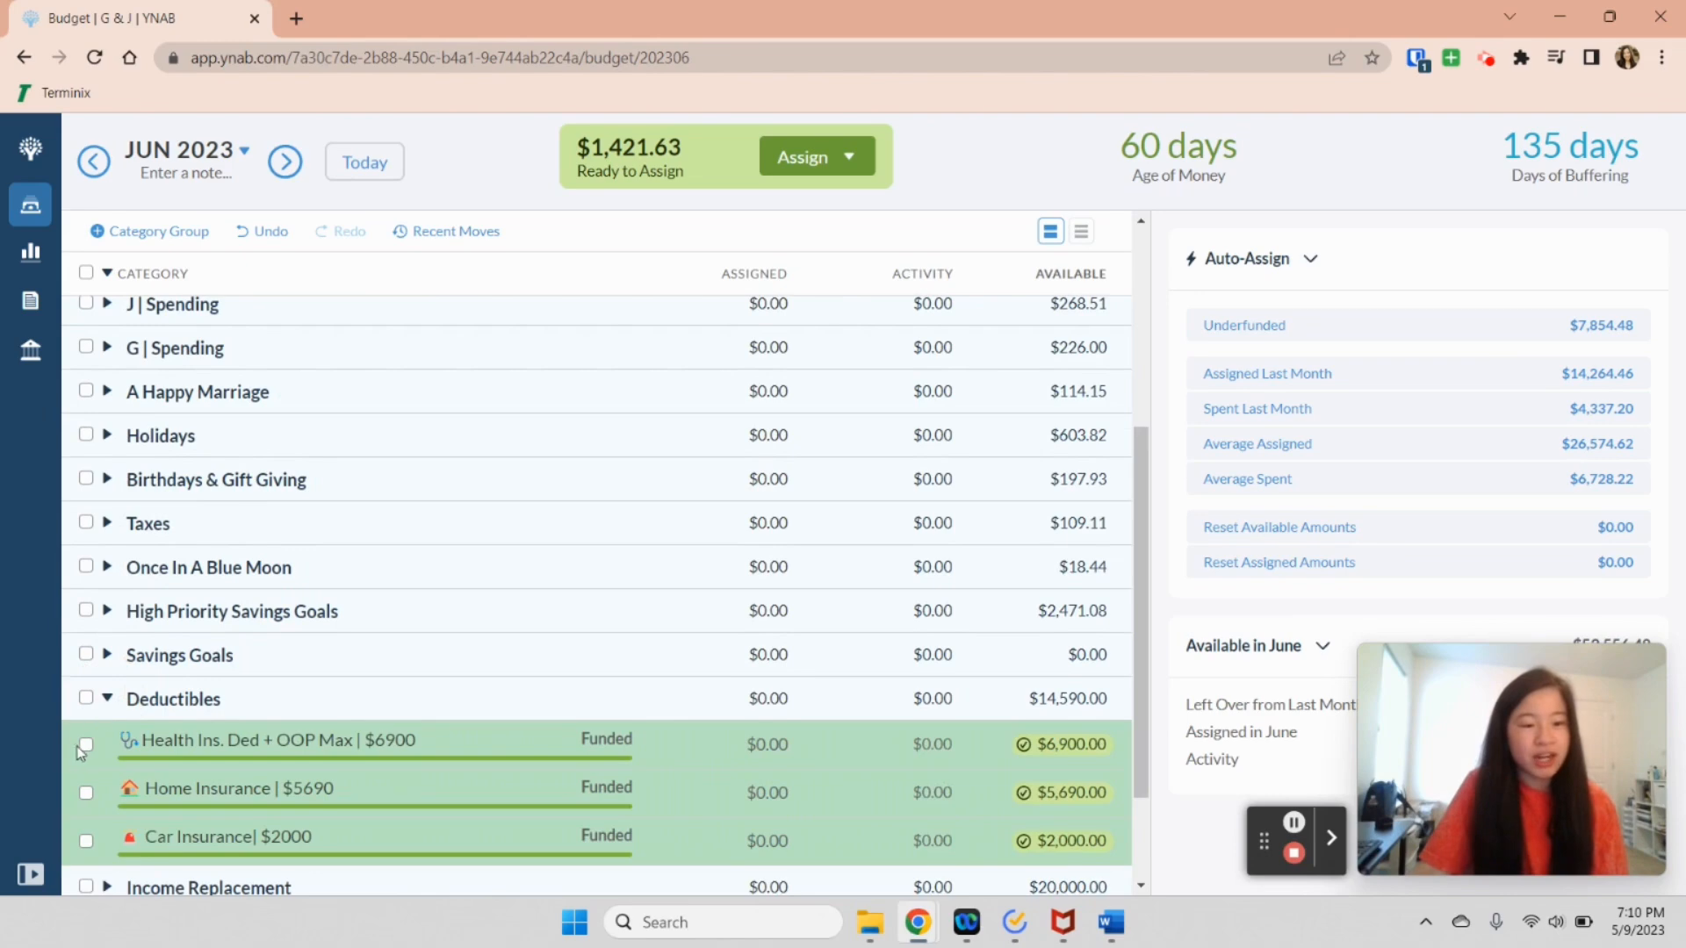
{"action": "left_click", "coordinate": [85, 744]}
{"action": "scroll", "coordinate": [569, 644], "scroll_direction": "down", "scroll_amount": 1}
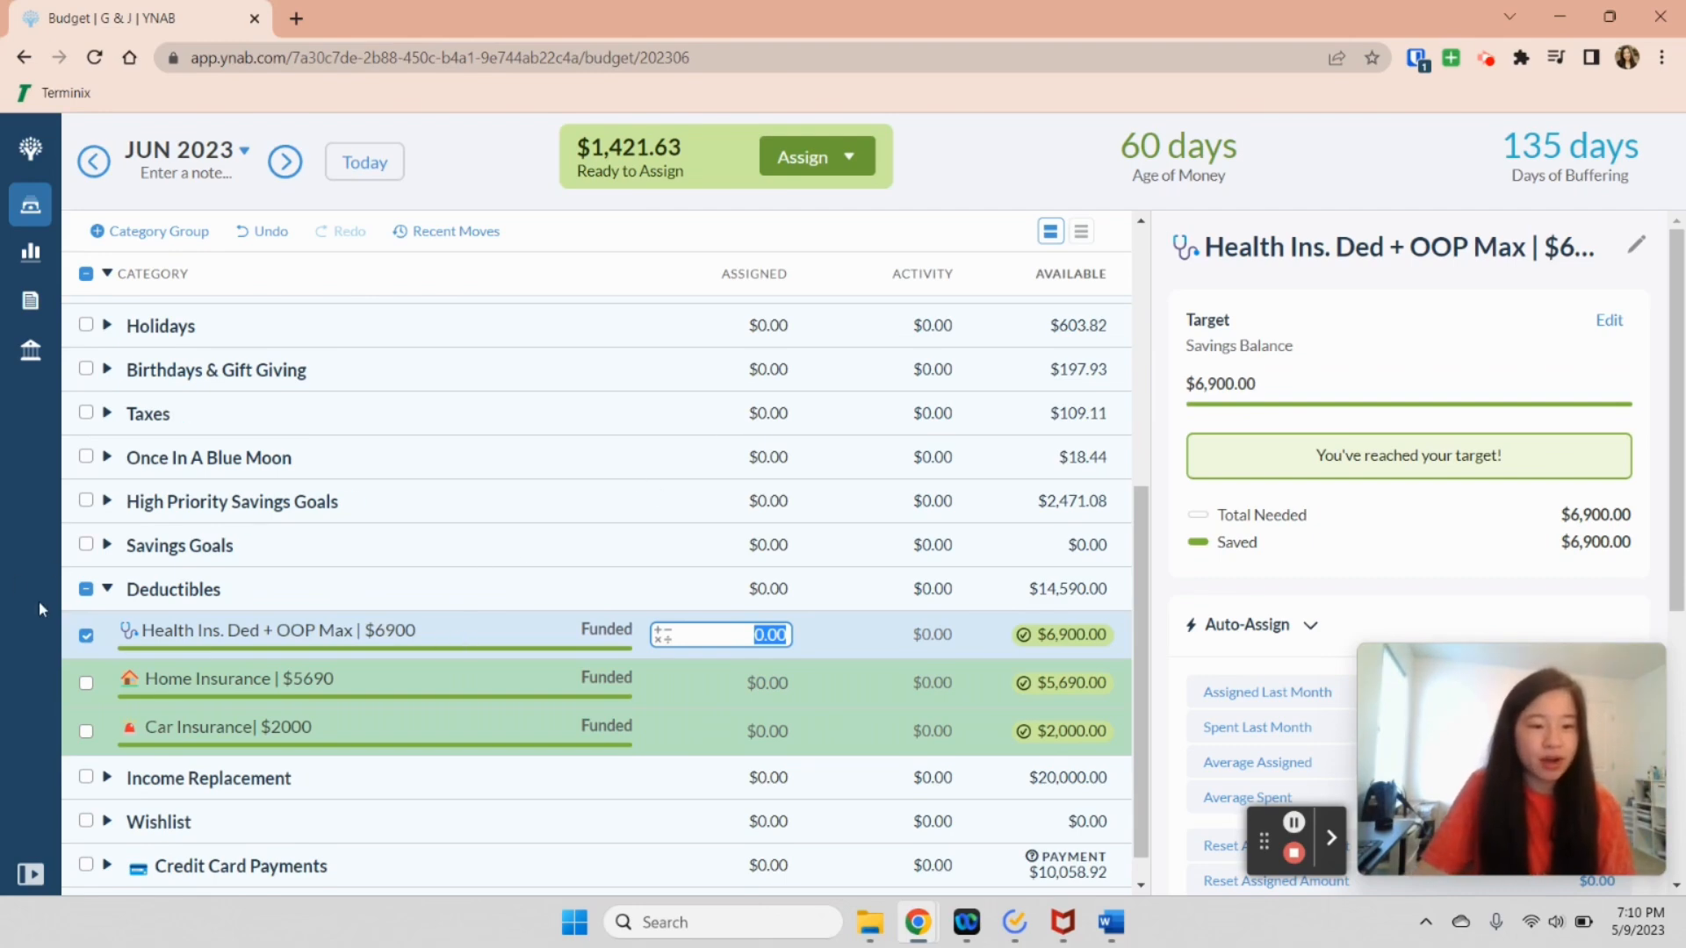
{"action": "left_click", "coordinate": [86, 589]}
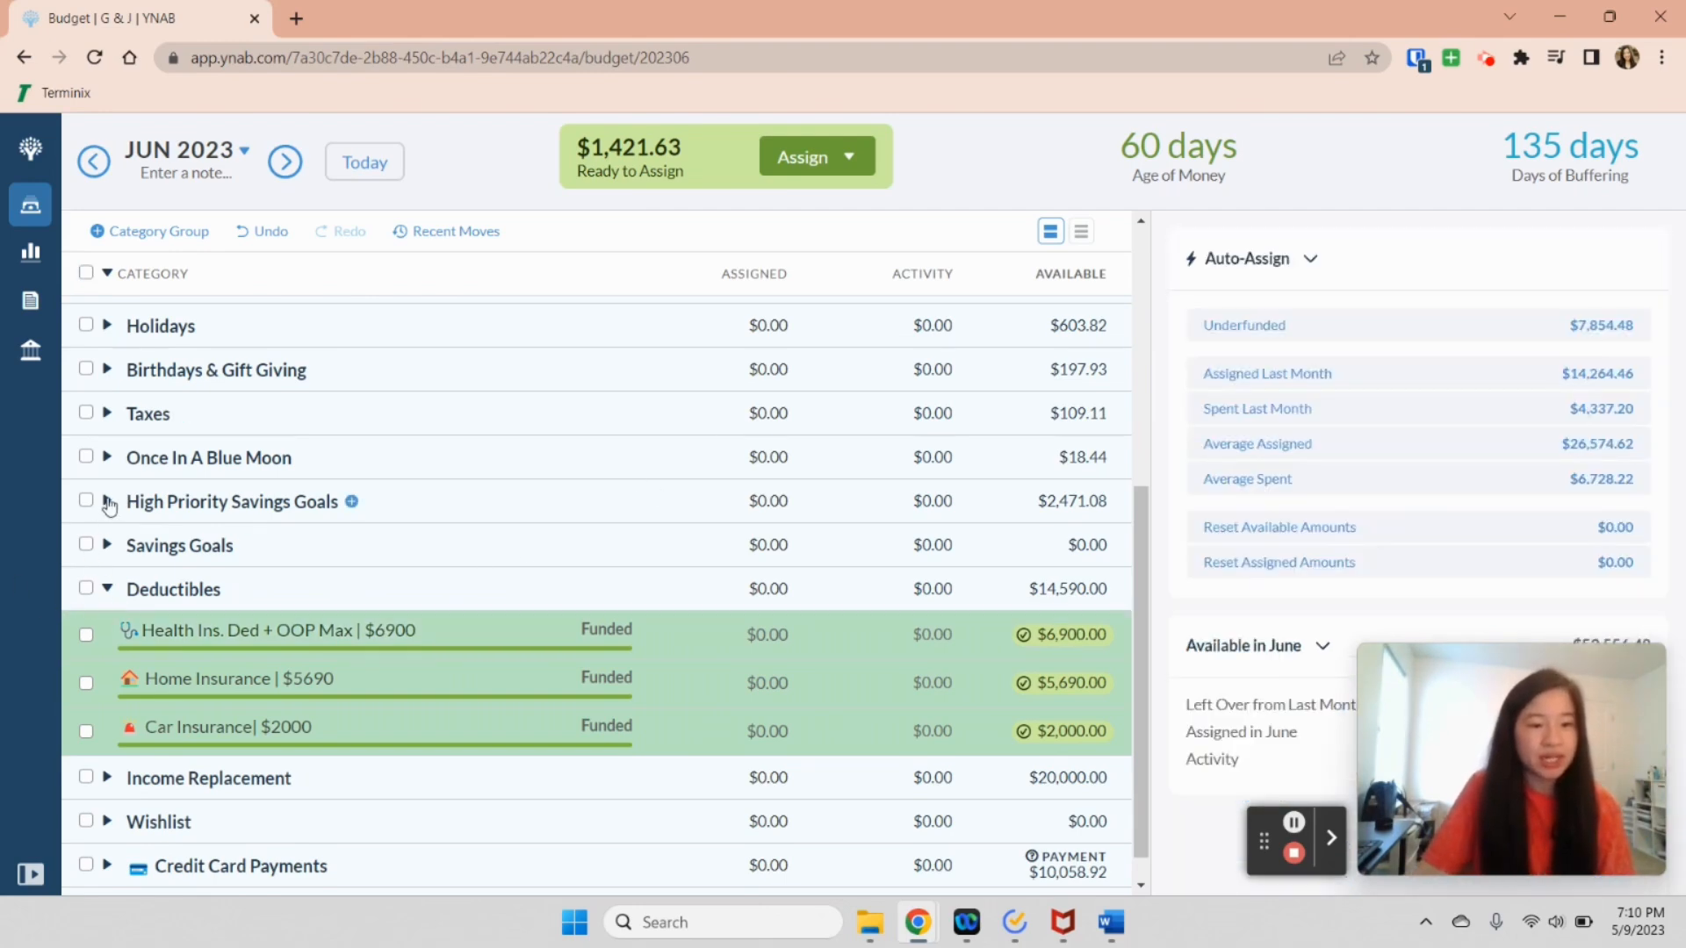
{"action": "left_click", "coordinate": [107, 501]}
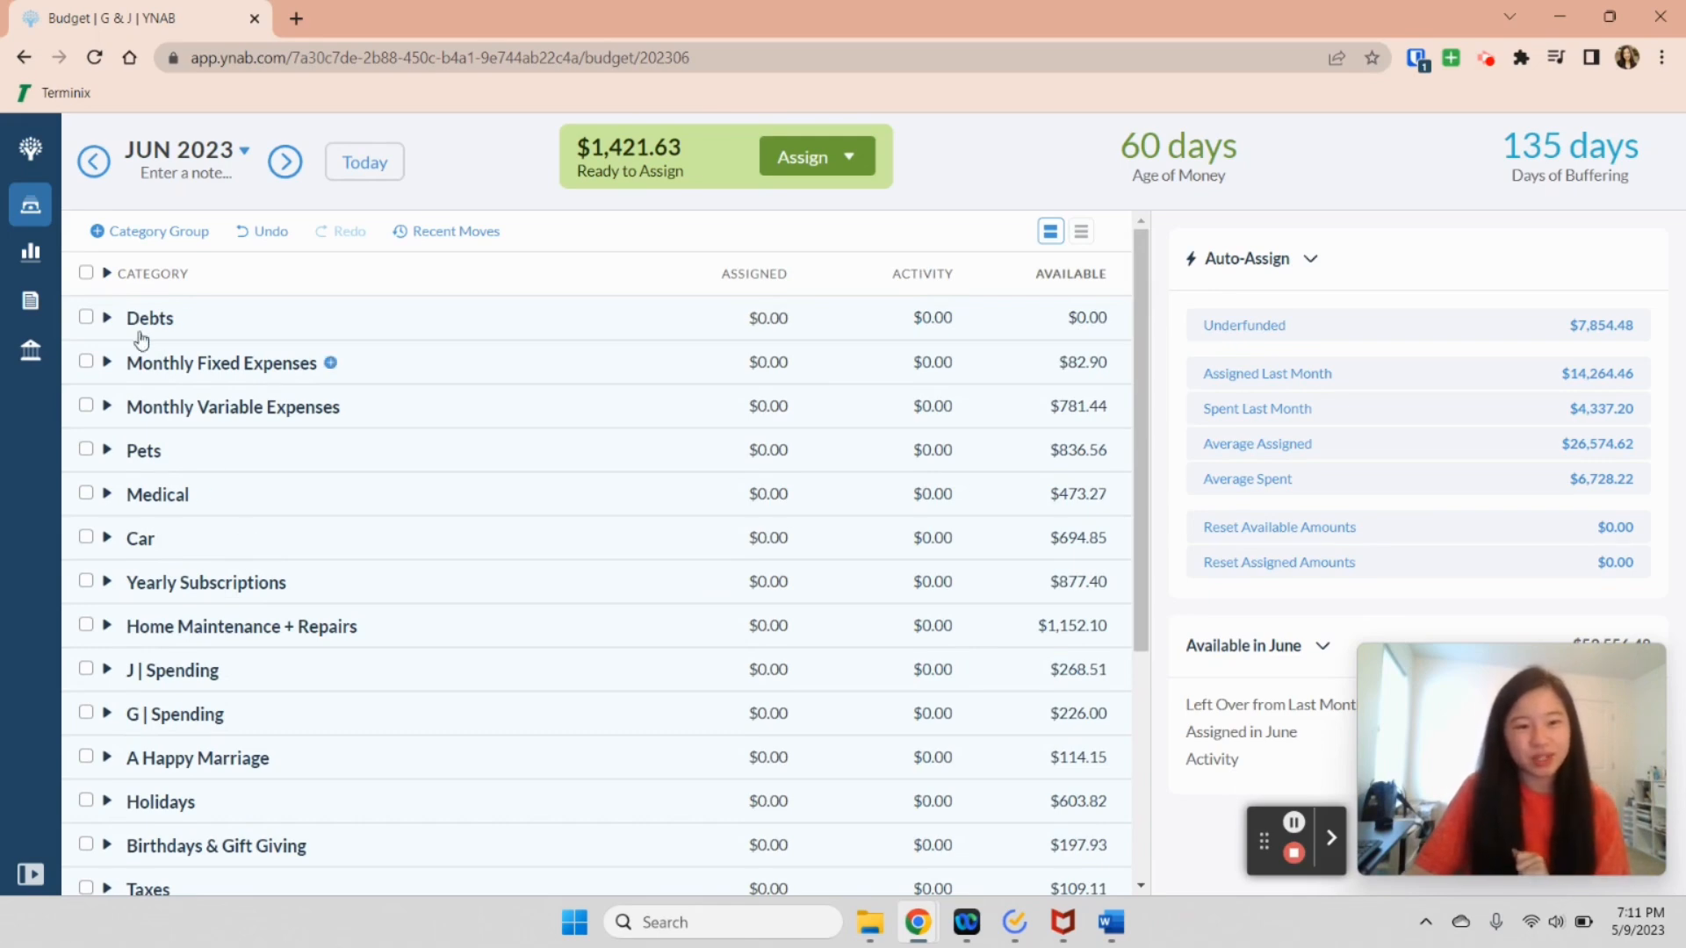
Auto-assign the underfunded amounts to both student loans in June's Debts group, and expand the Monthly Fixed Expenses group.
{"action": "left_click", "coordinate": [107, 318]}
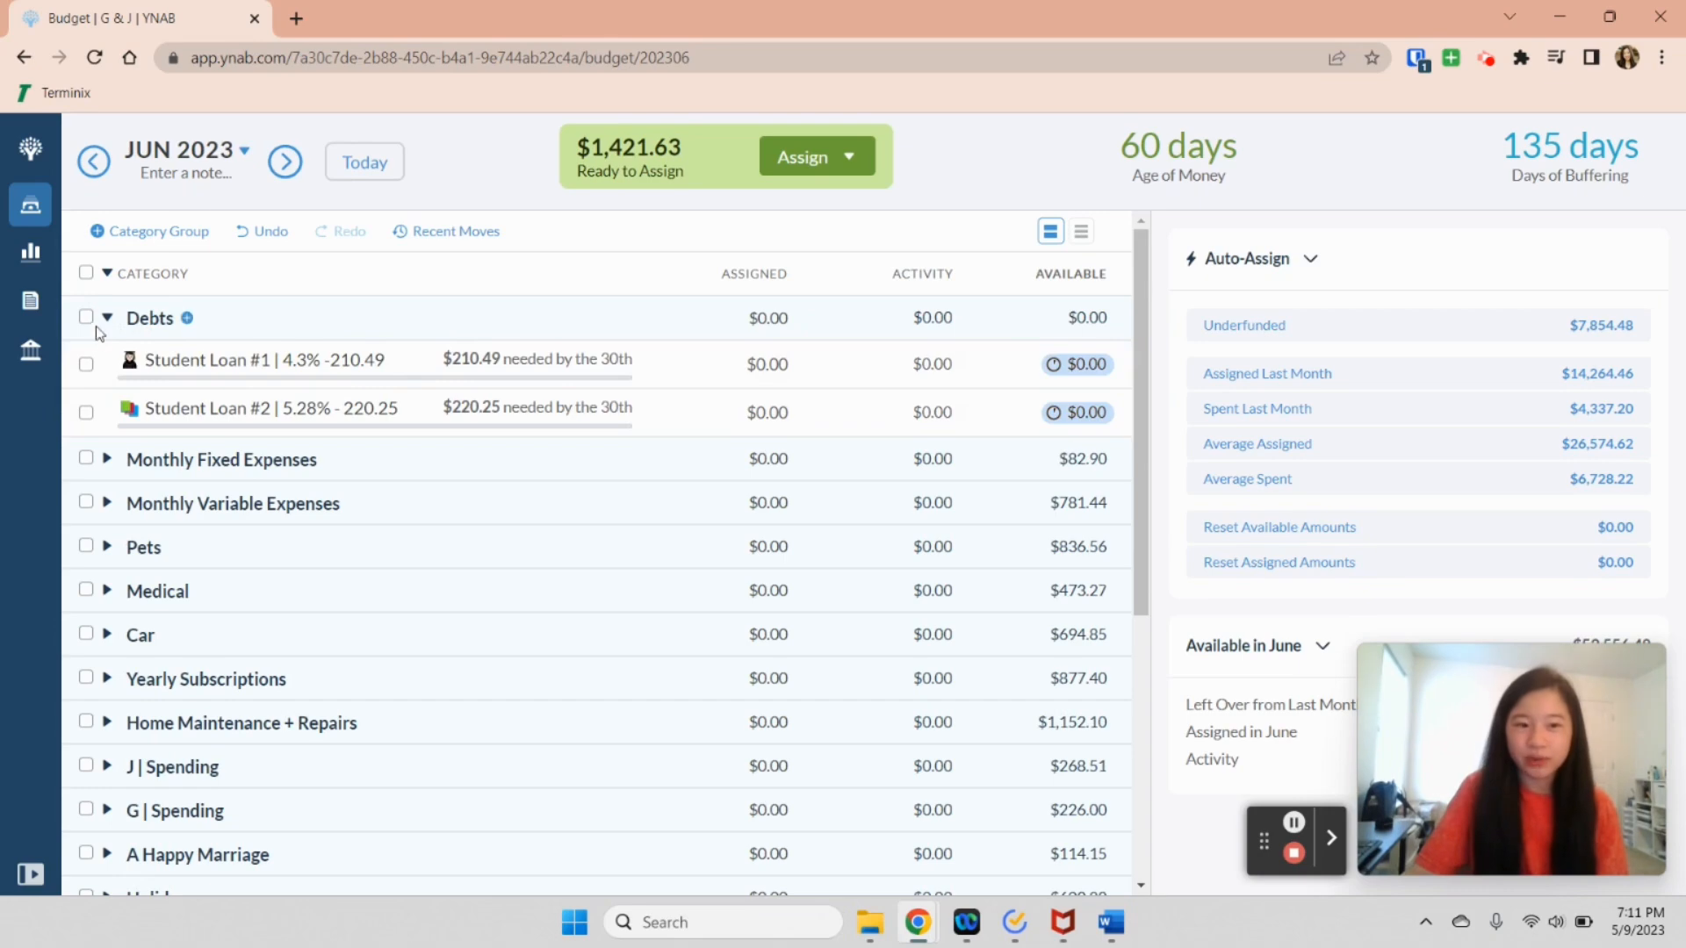
{"action": "left_click", "coordinate": [87, 318]}
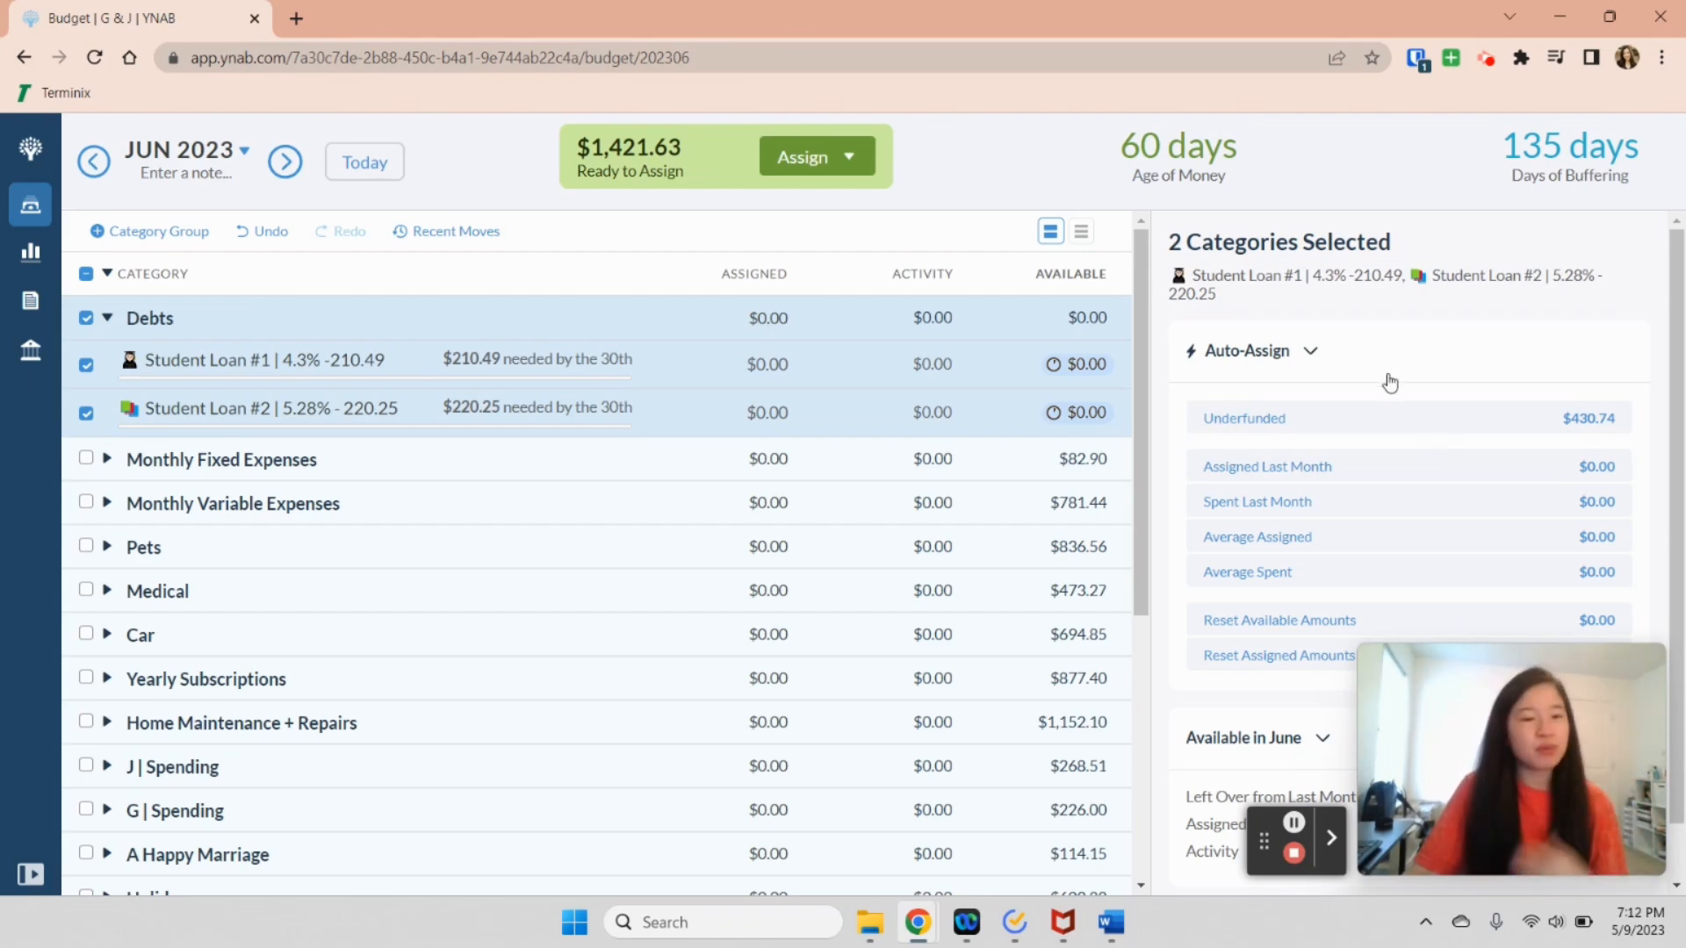
{"action": "left_click", "coordinate": [1375, 425]}
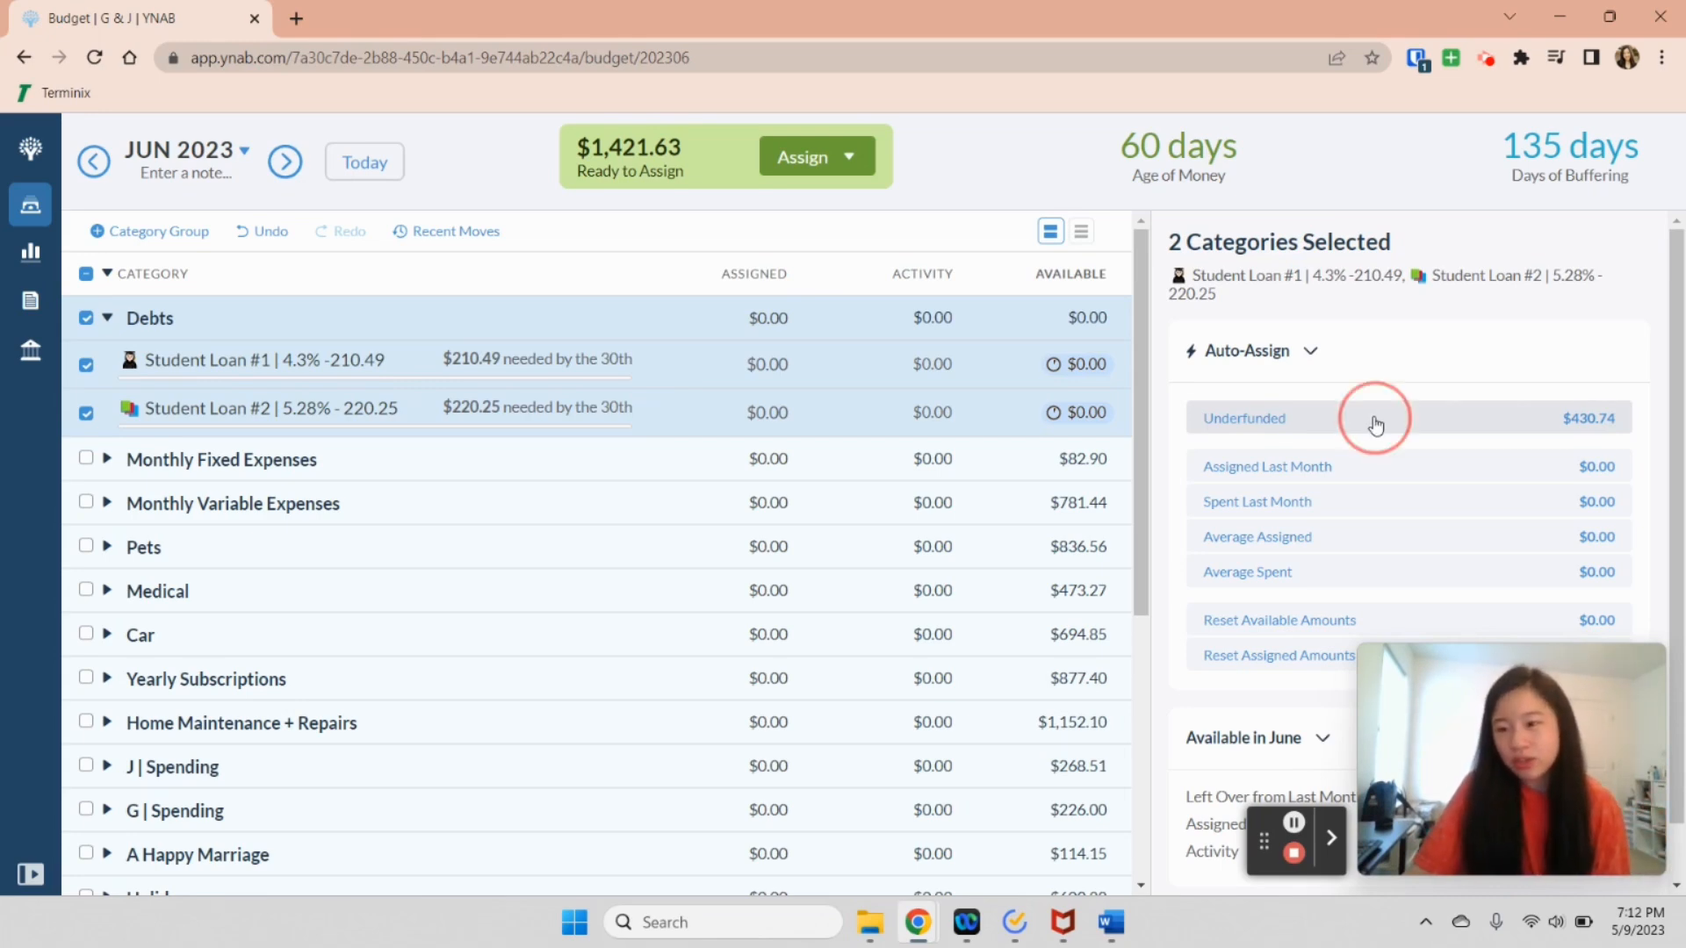
{"action": "left_click", "coordinate": [86, 319]}
{"action": "left_click", "coordinate": [109, 320]}
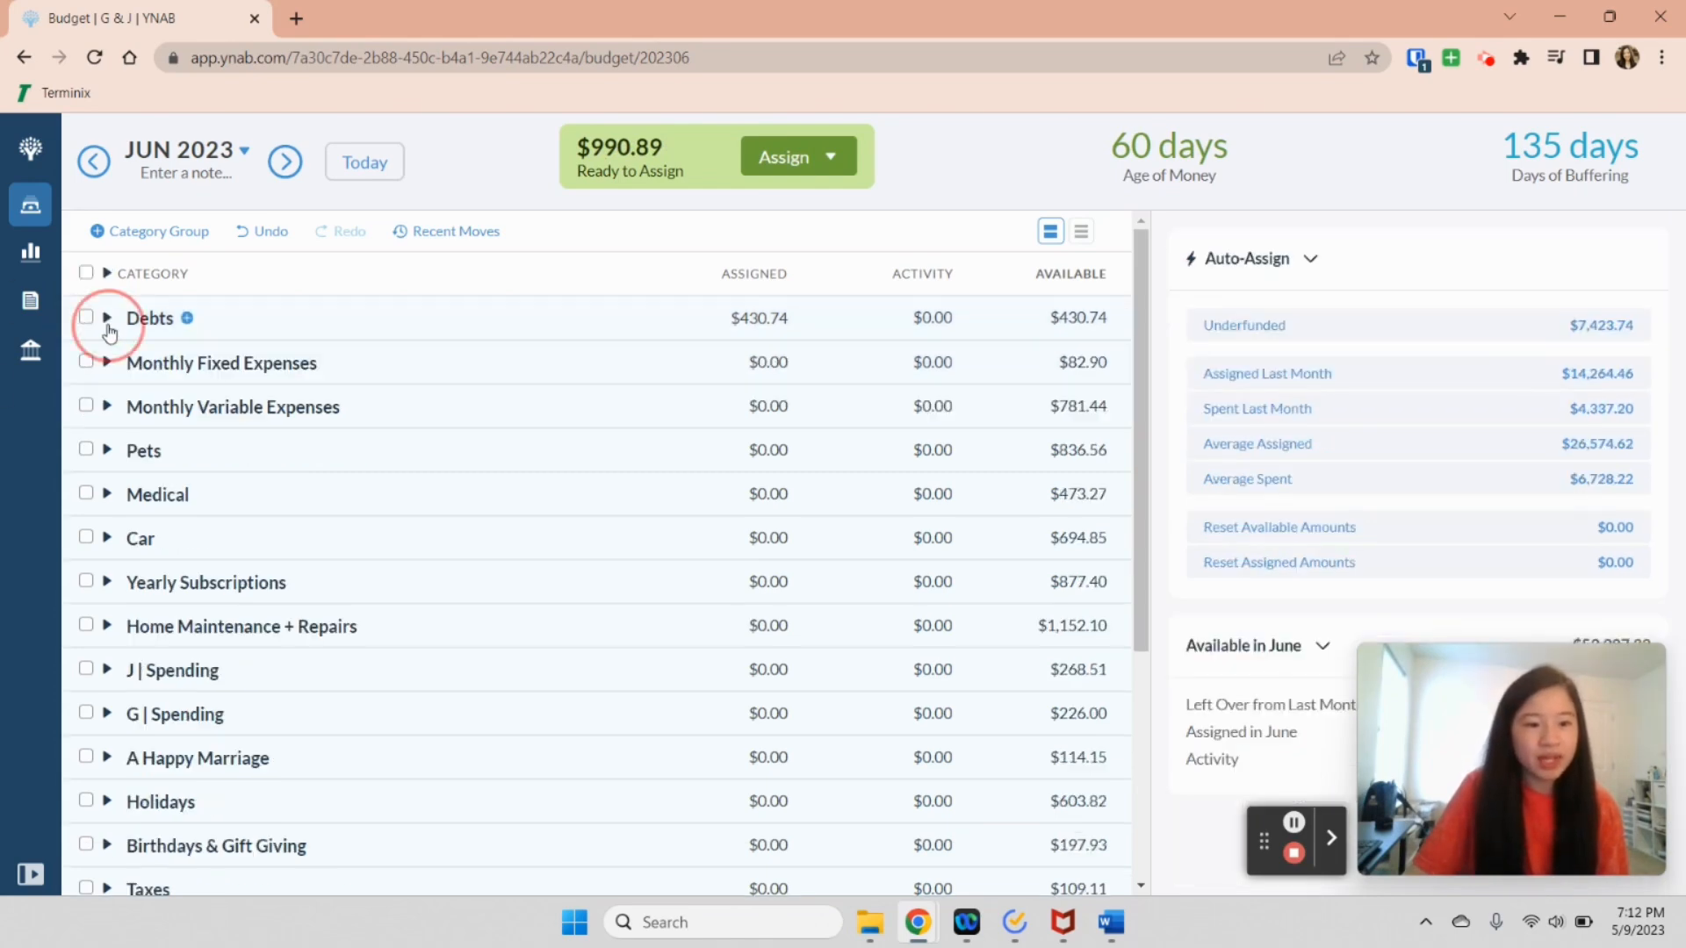
{"action": "left_click", "coordinate": [108, 366]}
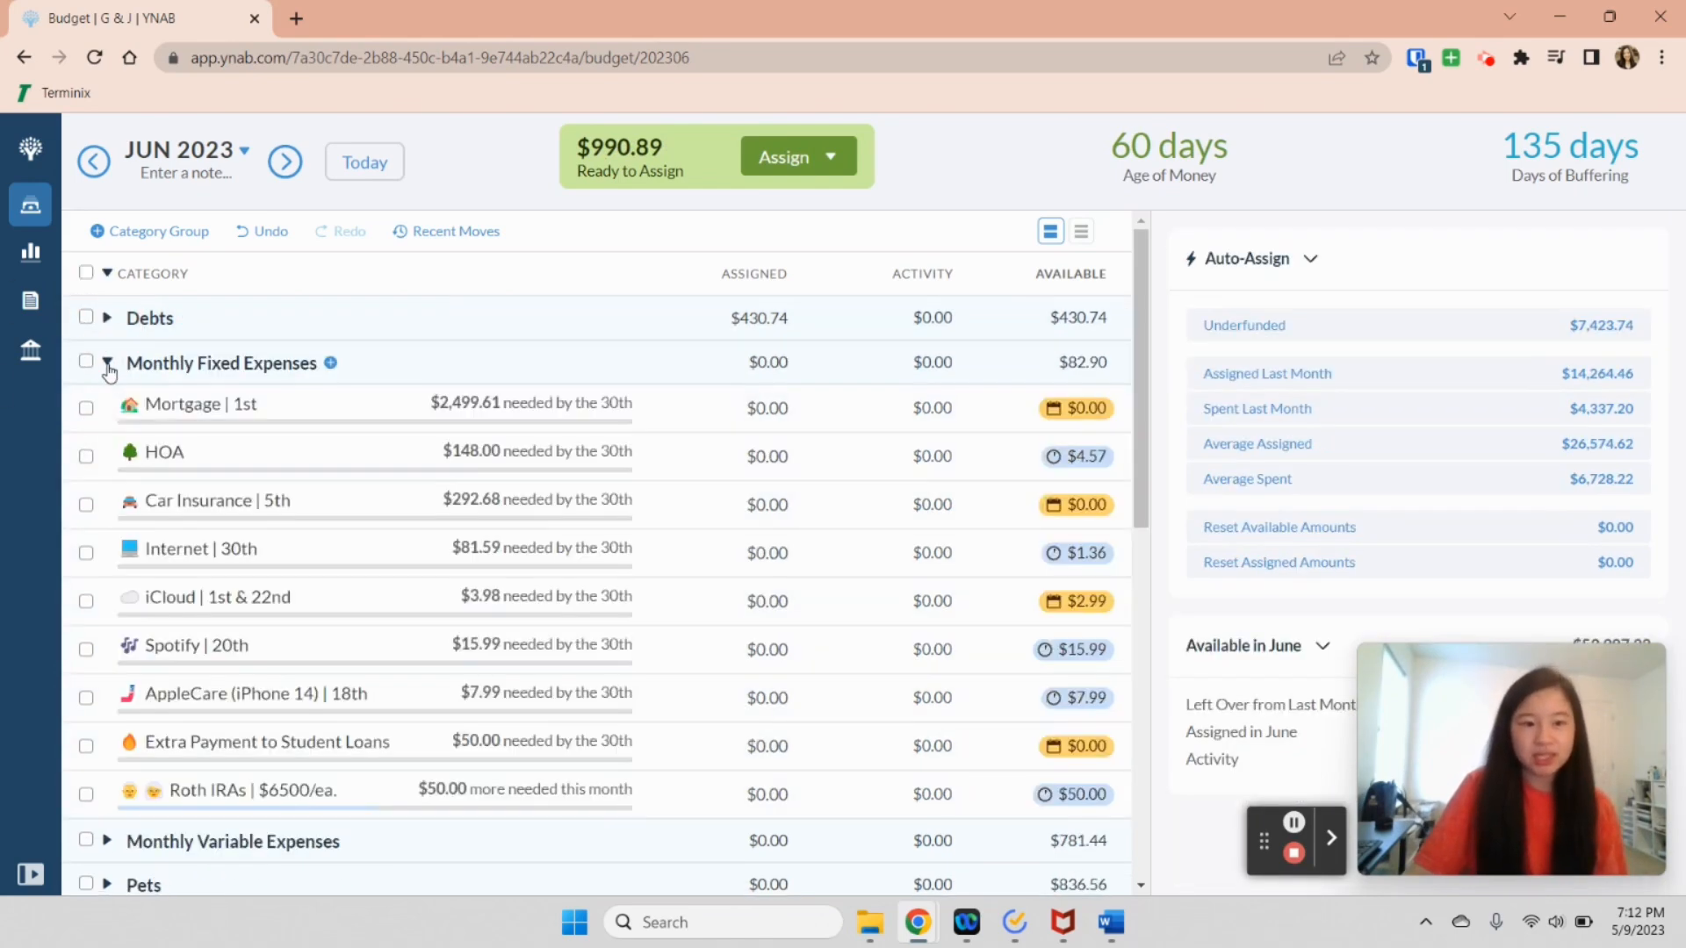
{"action": "left_click", "coordinate": [89, 460]}
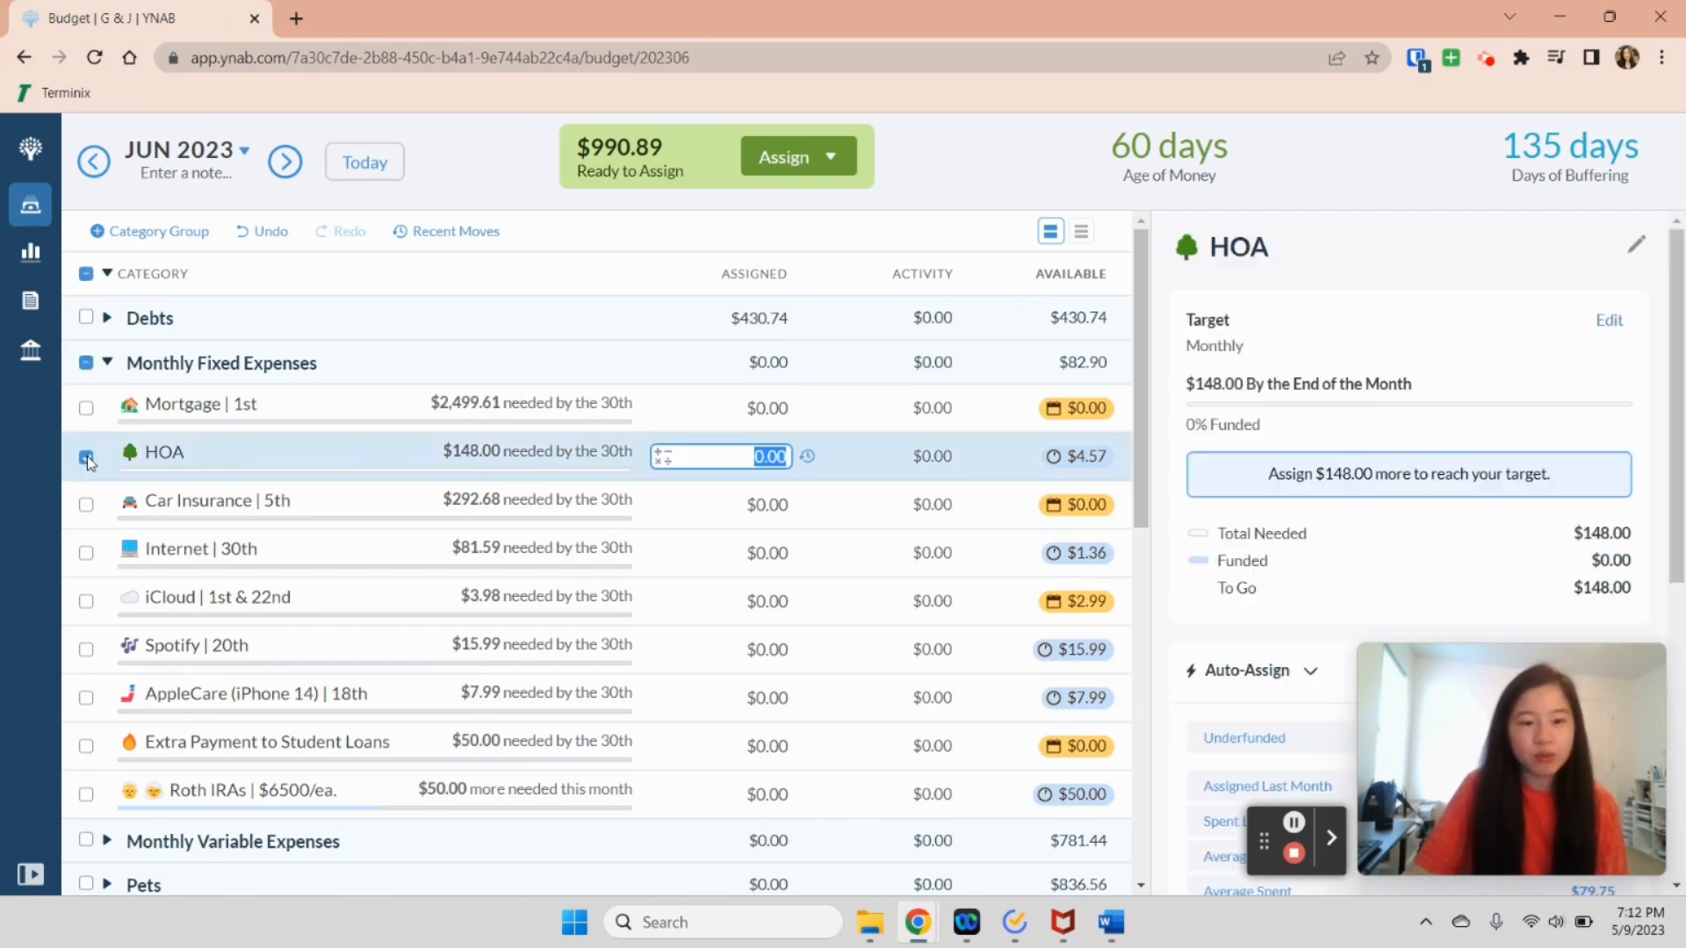
{"action": "left_click", "coordinate": [86, 505]}
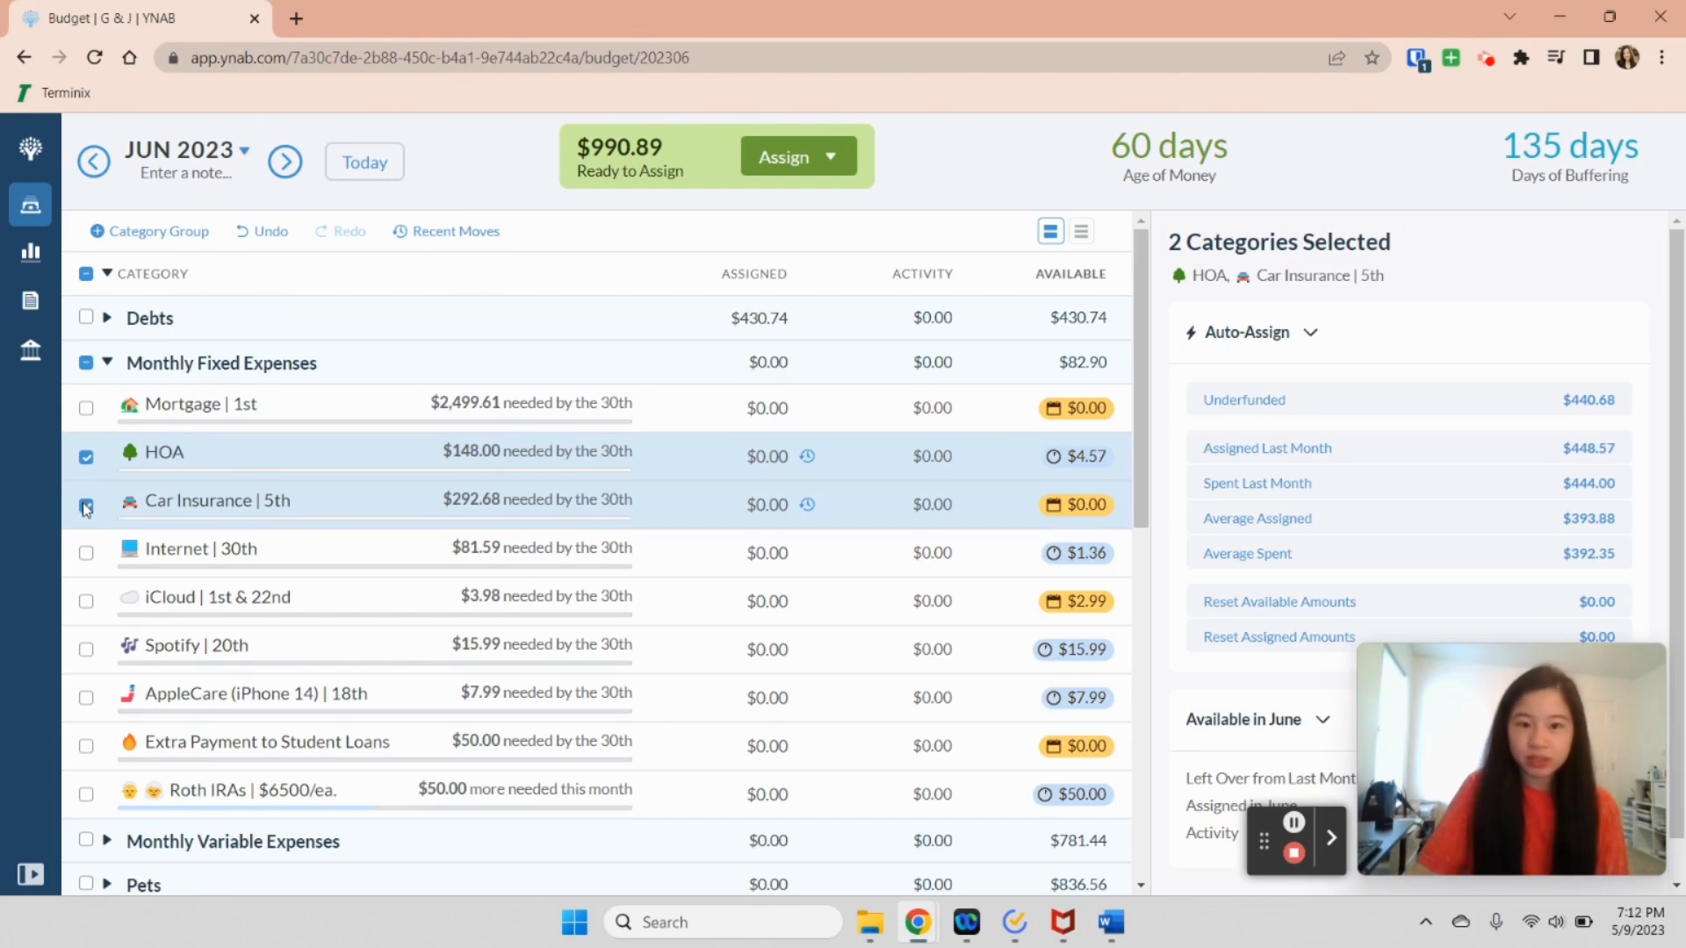
{"action": "left_click", "coordinate": [86, 553]}
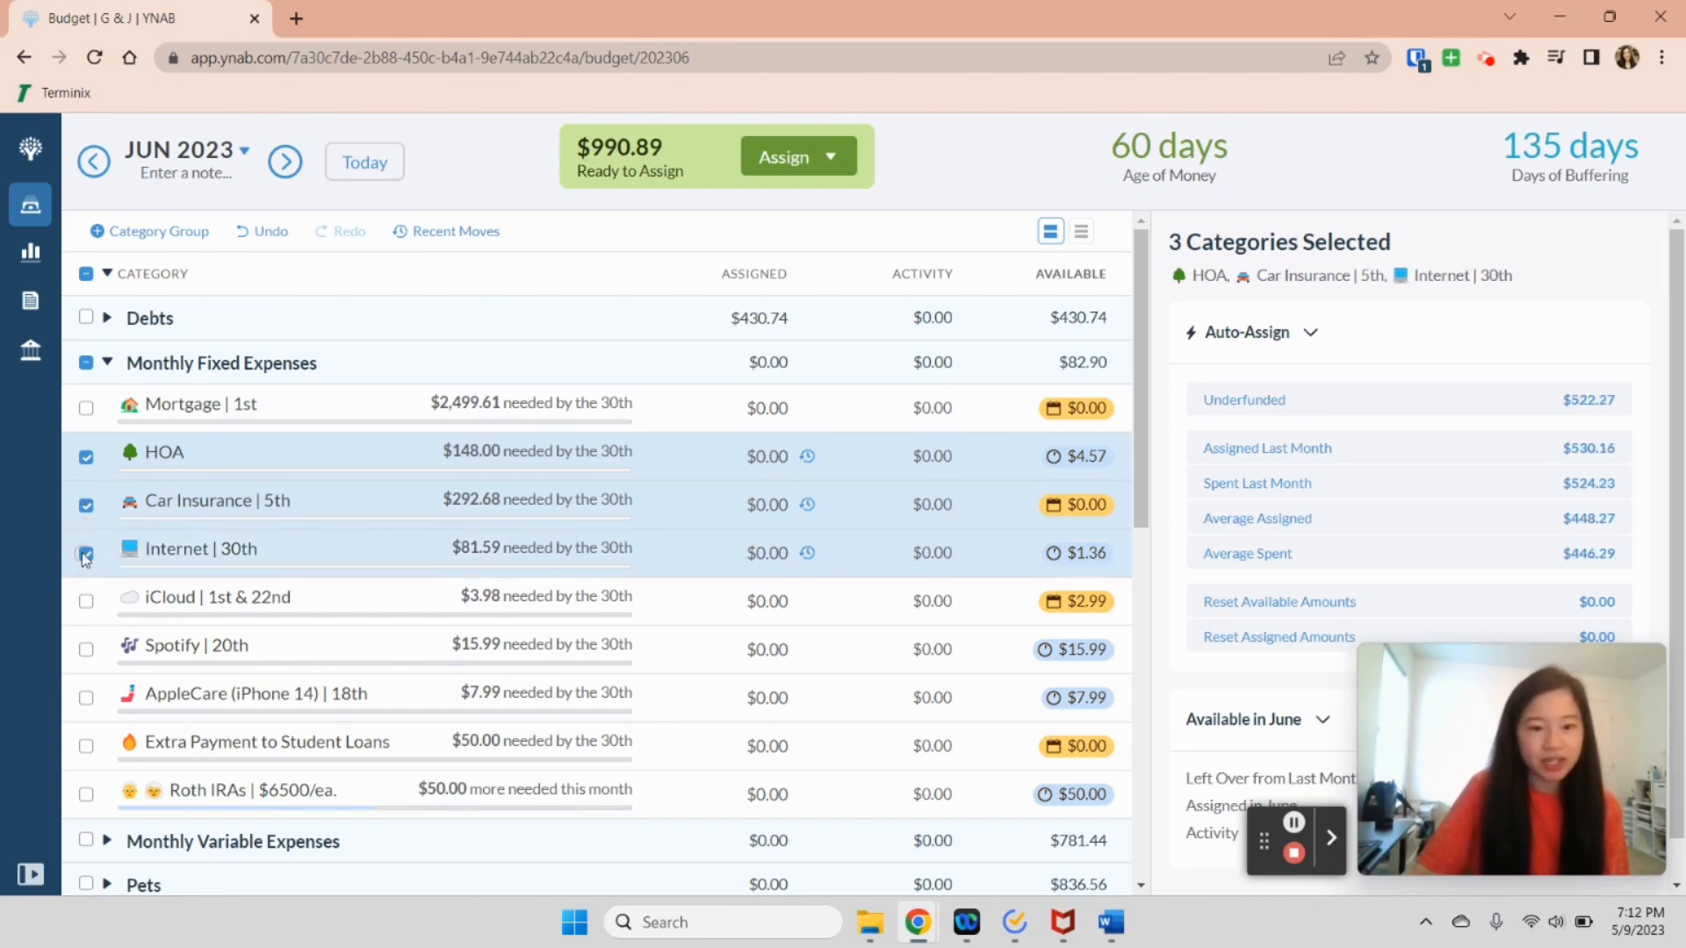
{"action": "left_click", "coordinate": [86, 602]}
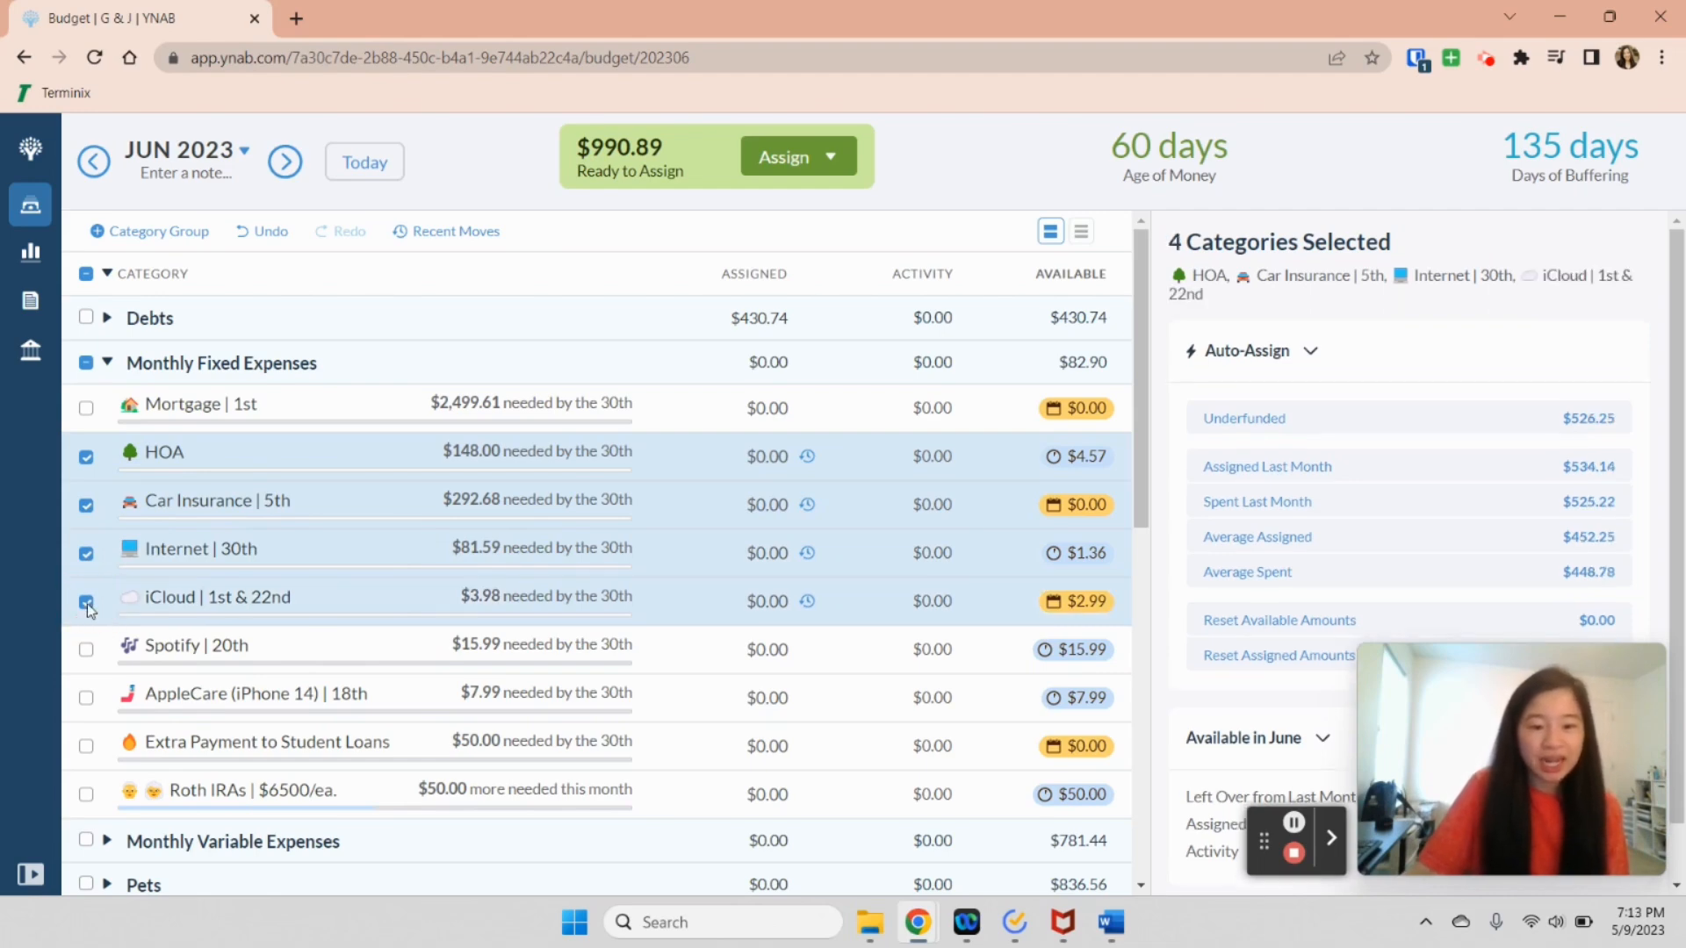
{"action": "left_click", "coordinate": [87, 651]}
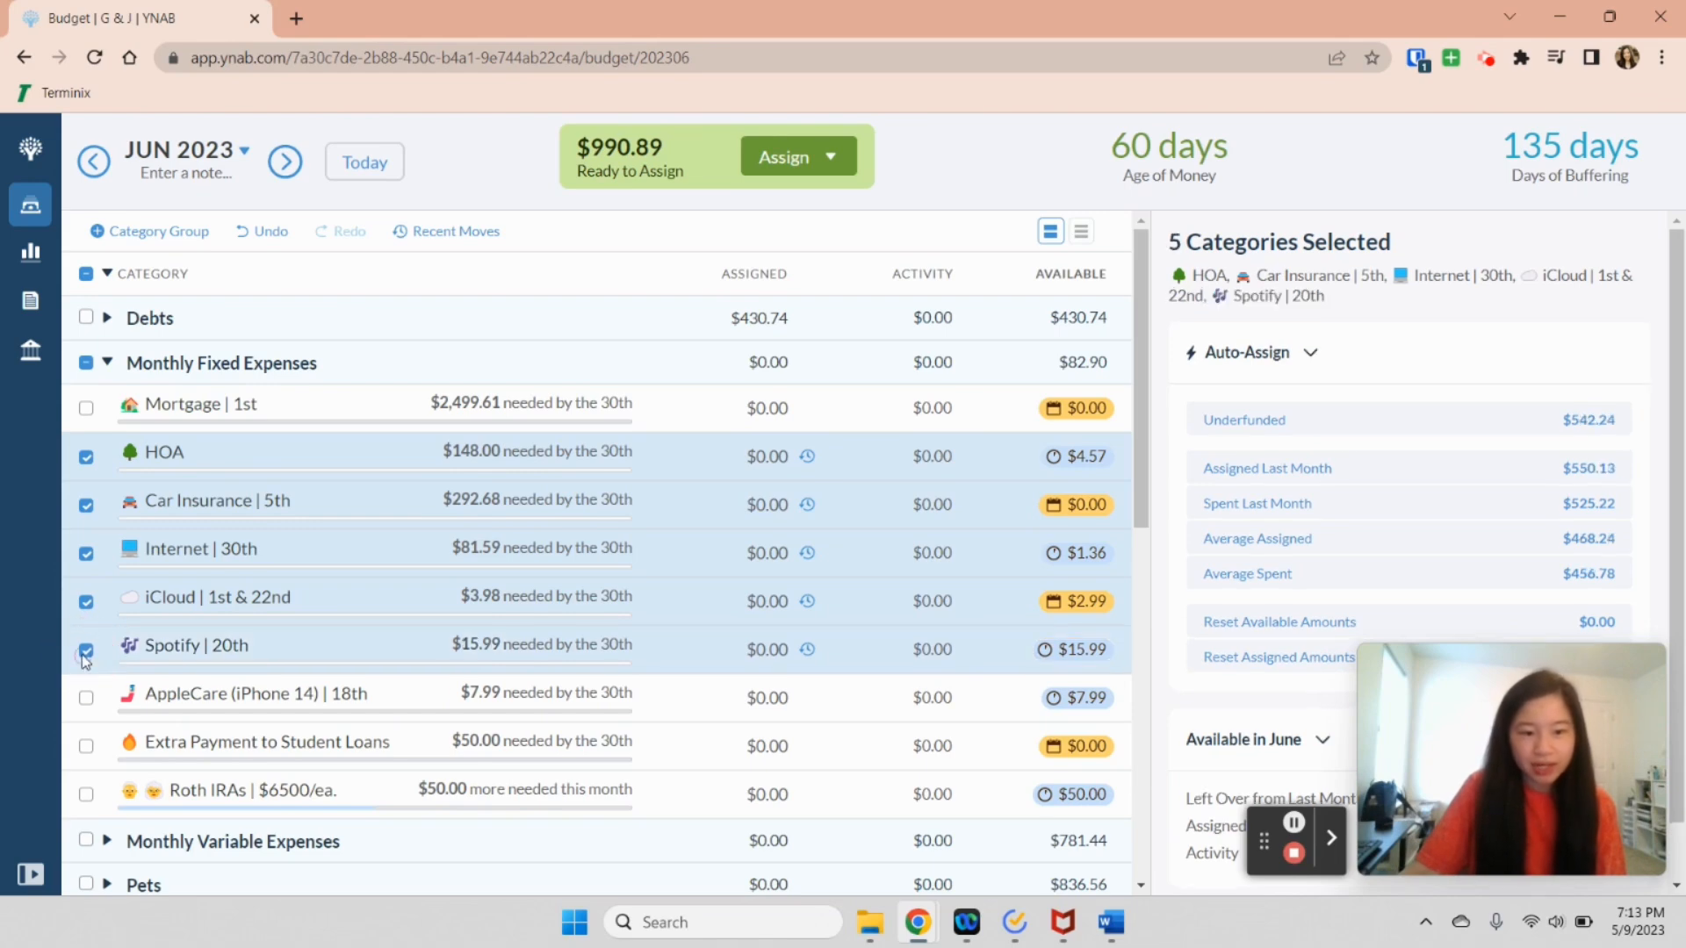
Auto-assign the underfunded amounts to HOA, Car Insurance, Internet, iCloud, Spotify and AppleCare, then clear the selection.
{"action": "left_click", "coordinate": [95, 698]}
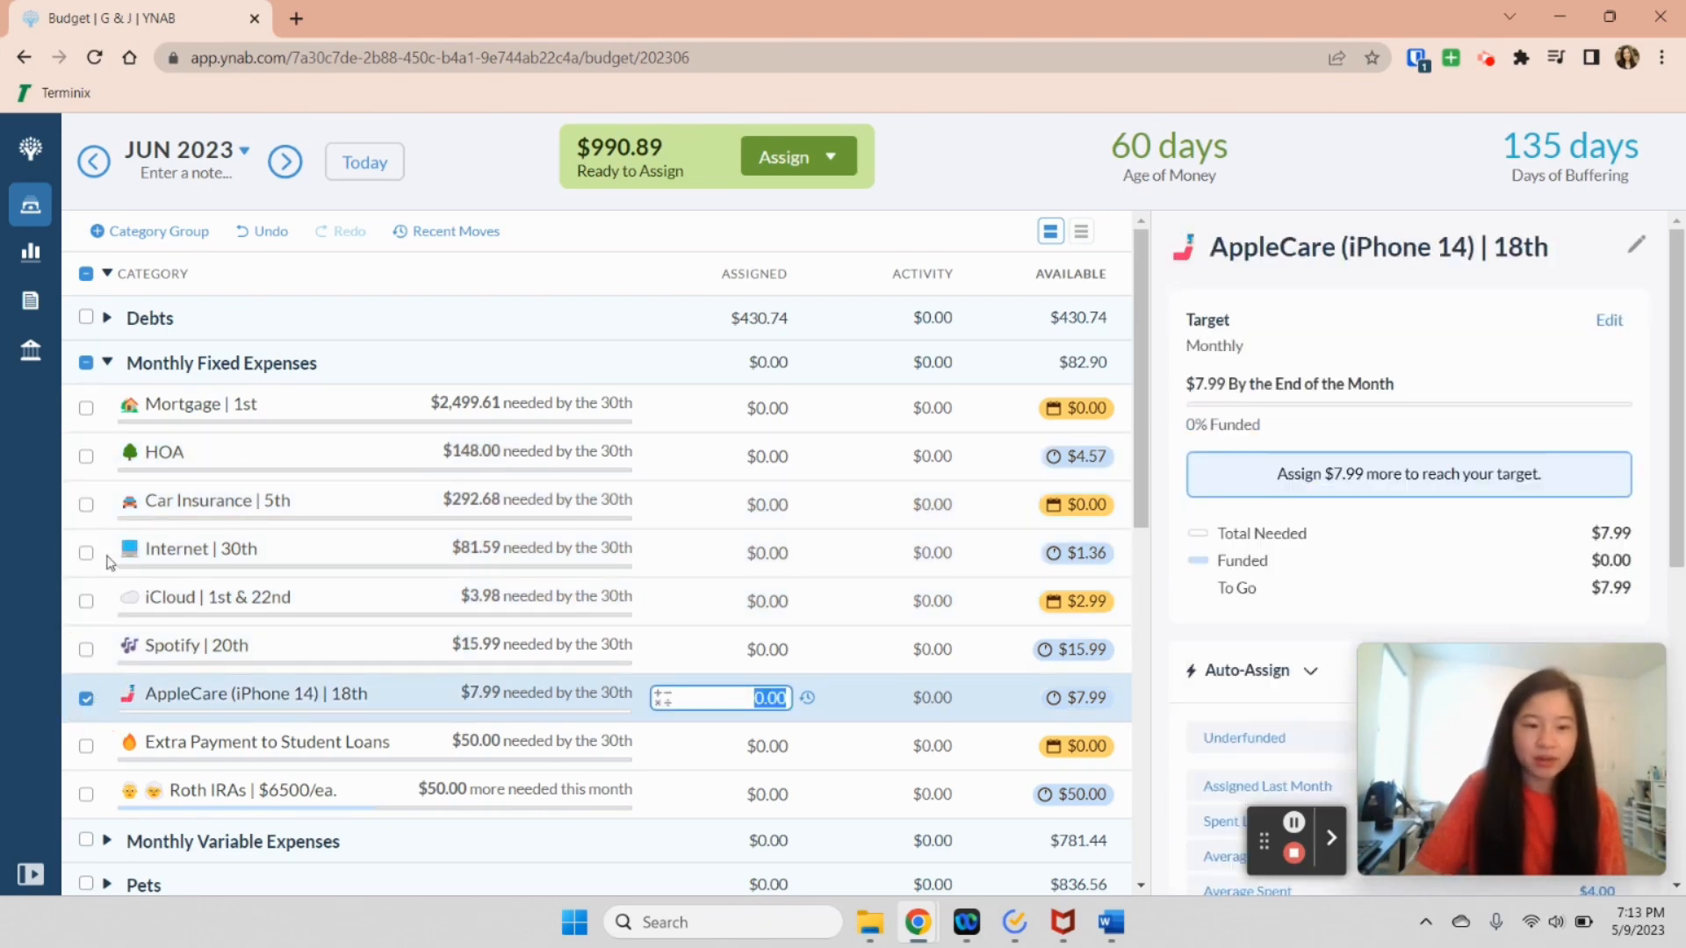
{"action": "left_click", "coordinate": [86, 456]}
{"action": "left_click", "coordinate": [86, 506]}
{"action": "left_click", "coordinate": [86, 553]}
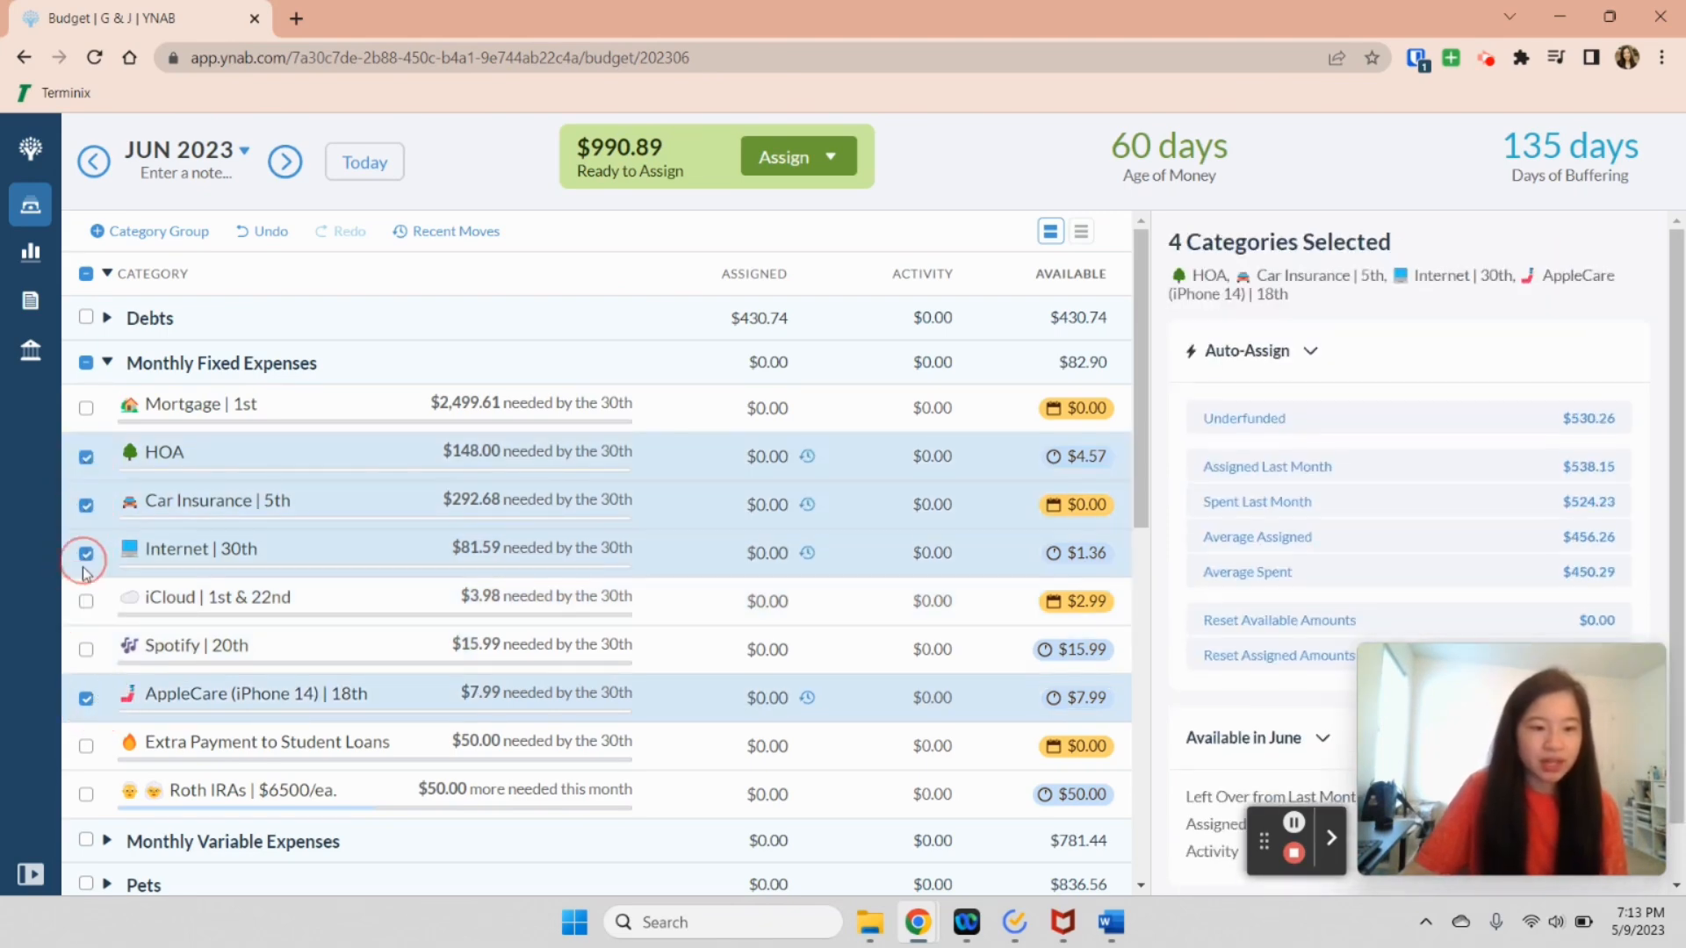
{"action": "left_click", "coordinate": [86, 602]}
{"action": "left_click", "coordinate": [86, 650]}
{"action": "left_click", "coordinate": [1543, 436]}
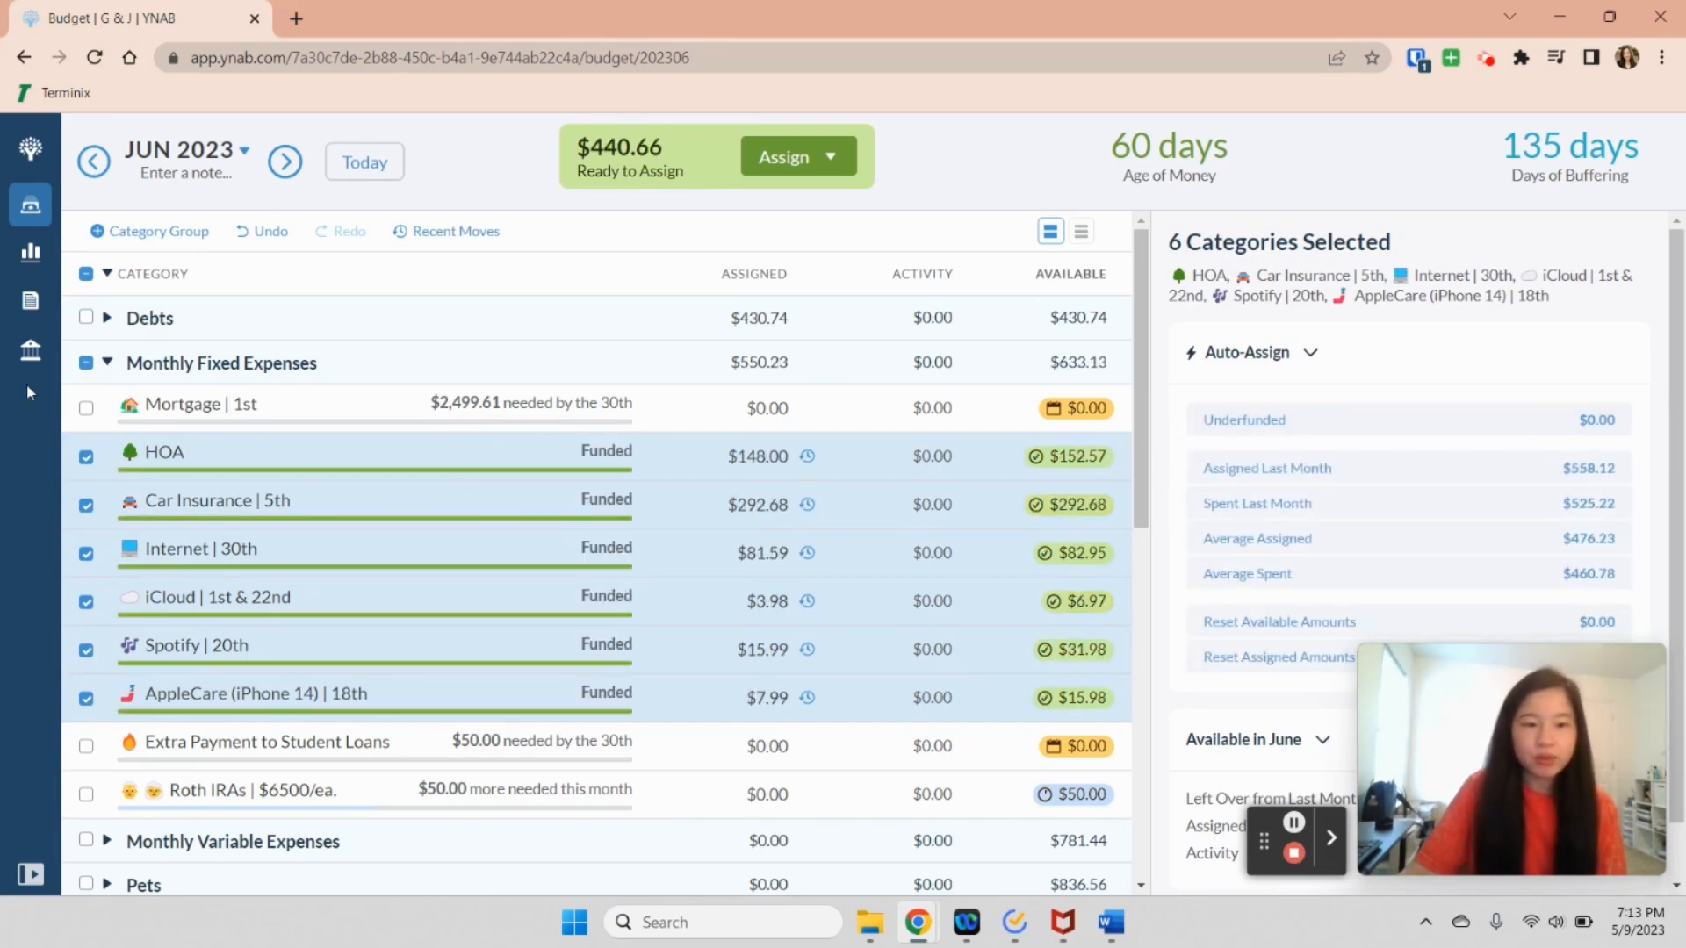
{"action": "left_click", "coordinate": [86, 363]}
Auto-assign the underfunded $50 each to Extra Payment to Student Loans and Roth IRAs, then collapse Monthly Fixed Expenses.
{"action": "scroll", "coordinate": [209, 590], "scroll_direction": "down", "scroll_amount": 2}
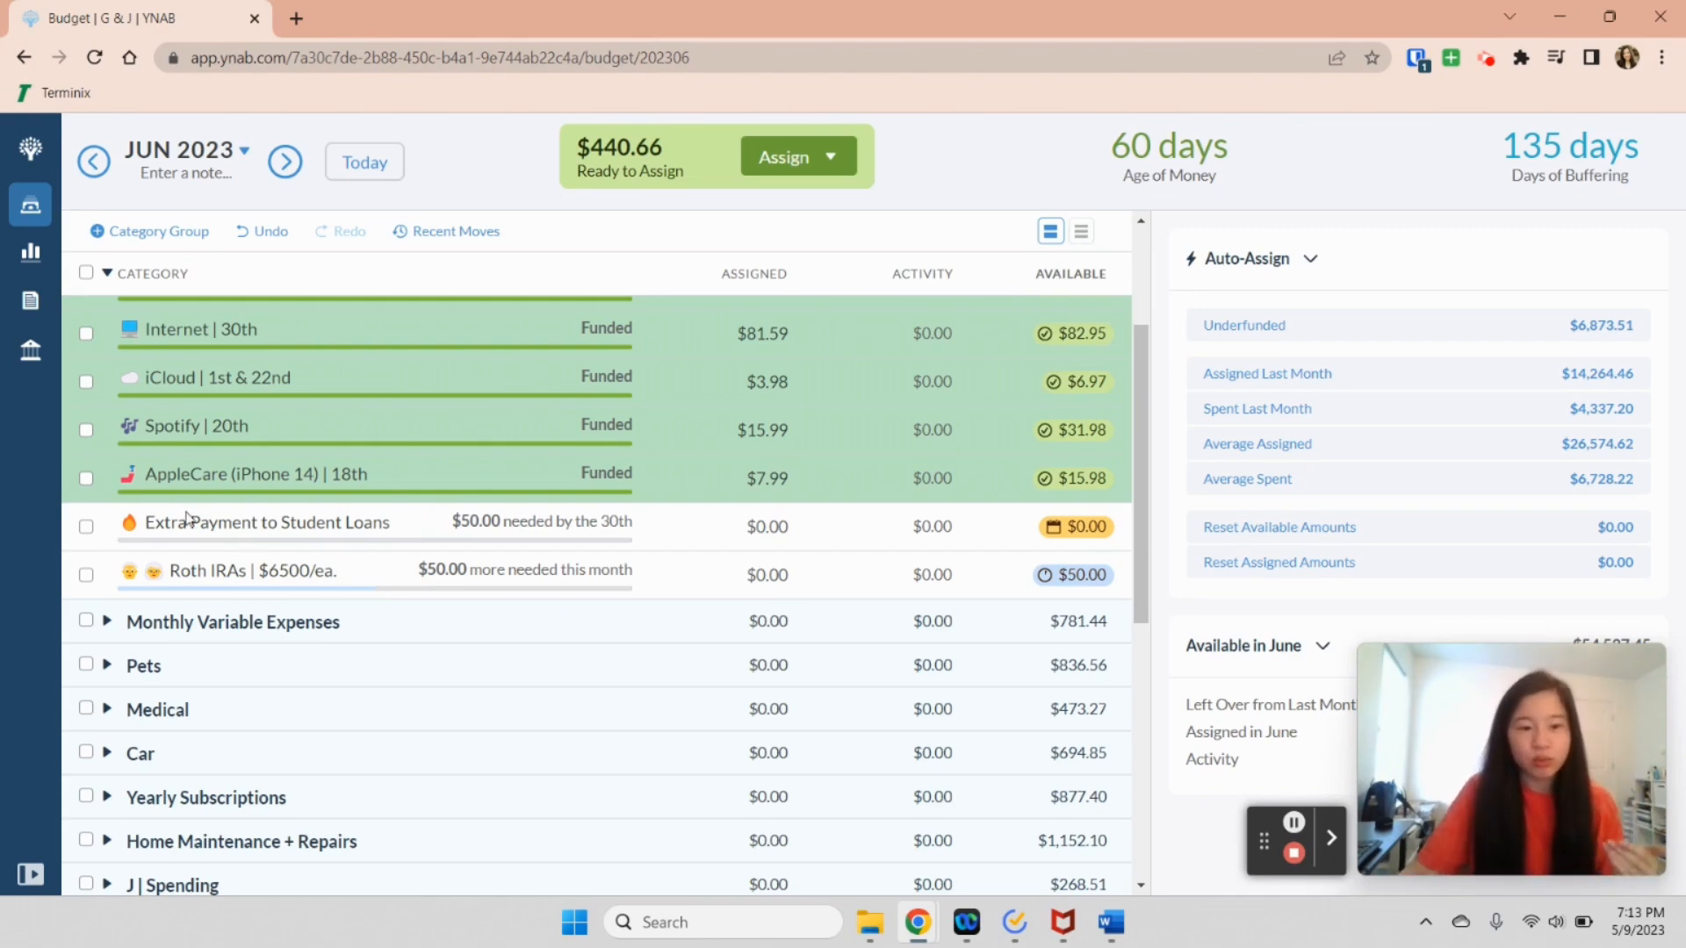
{"action": "scroll", "coordinate": [180, 509], "scroll_direction": "up", "scroll_amount": 3}
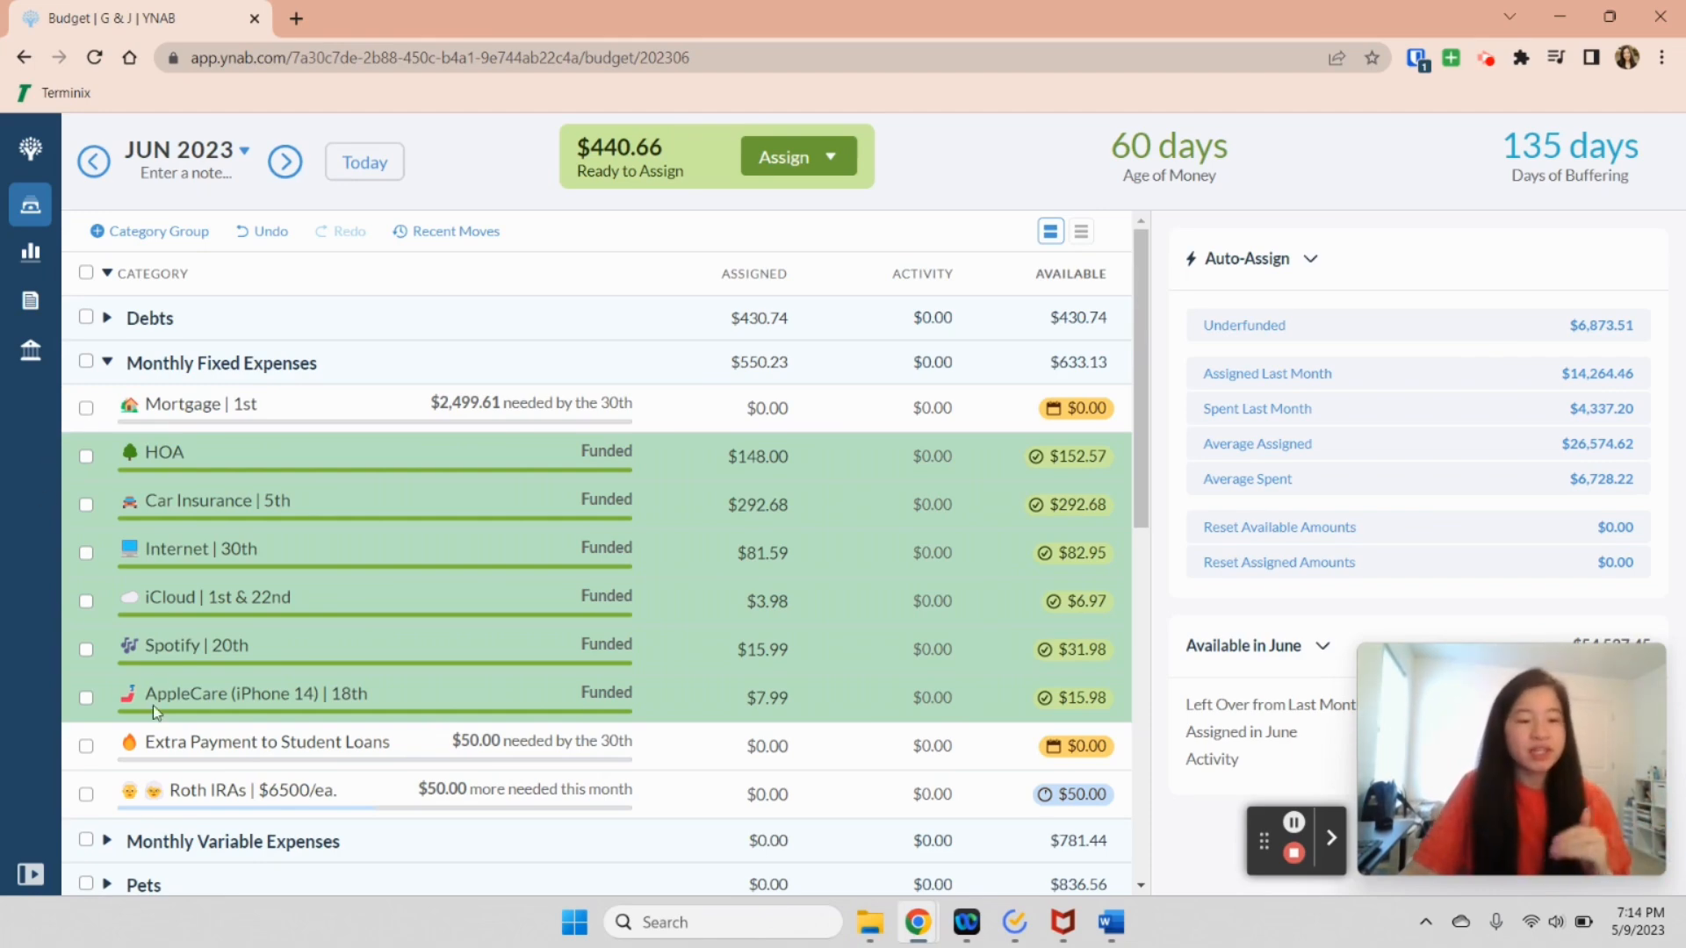
{"action": "left_click", "coordinate": [87, 747]}
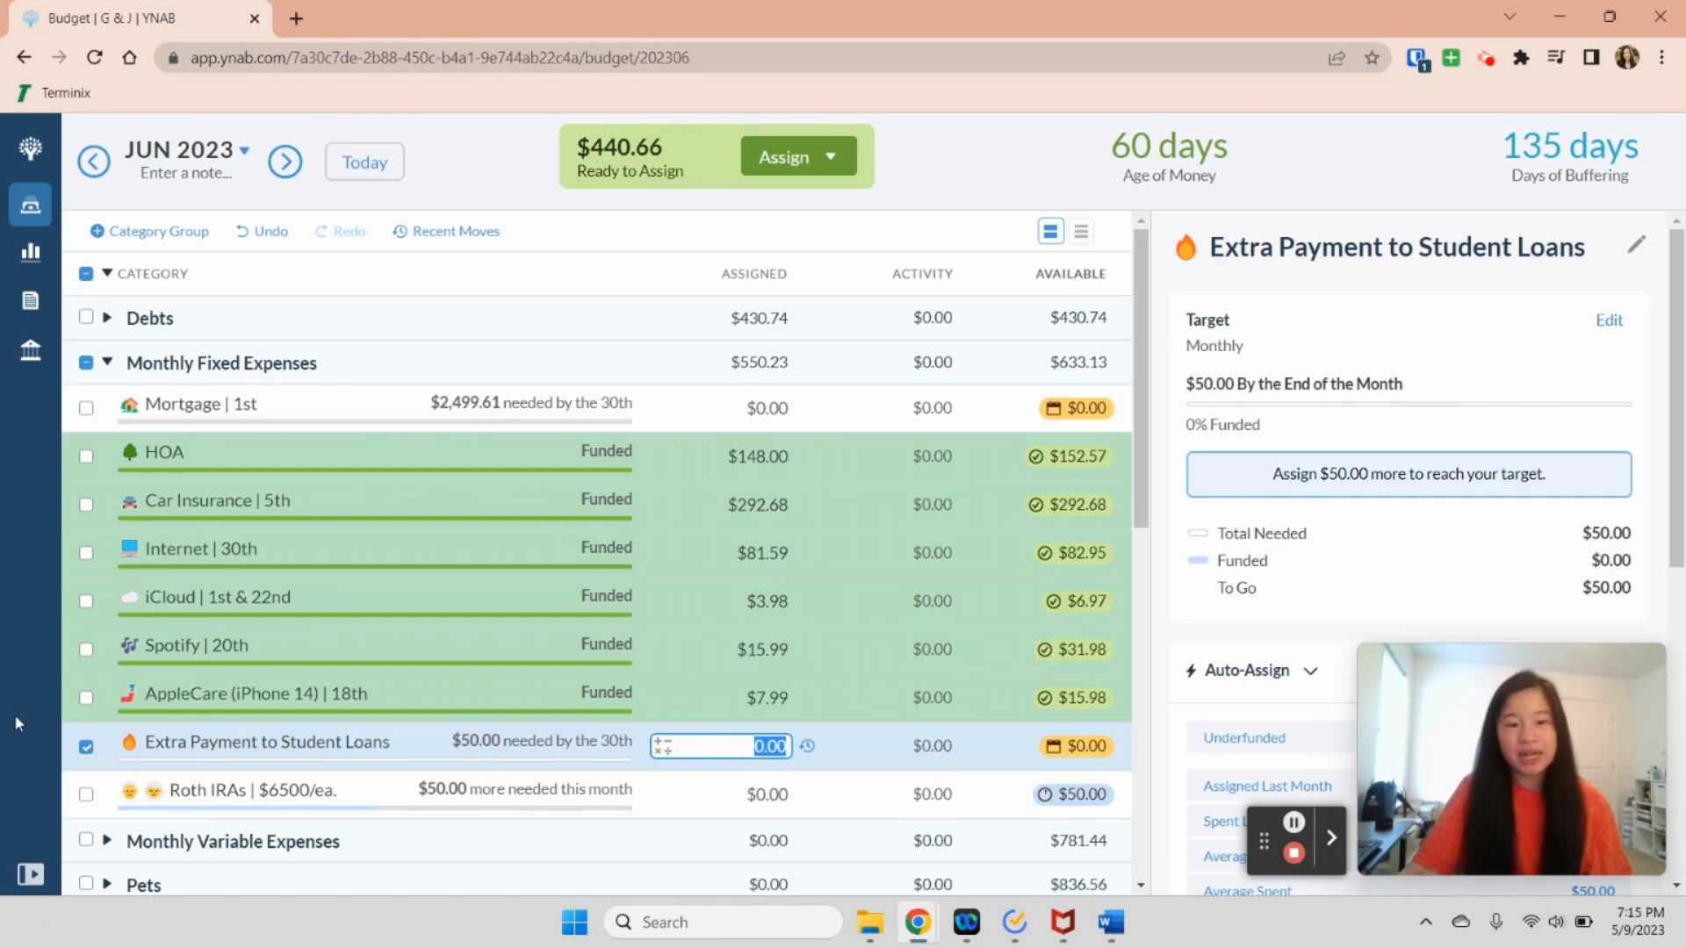
{"action": "left_click", "coordinate": [86, 795]}
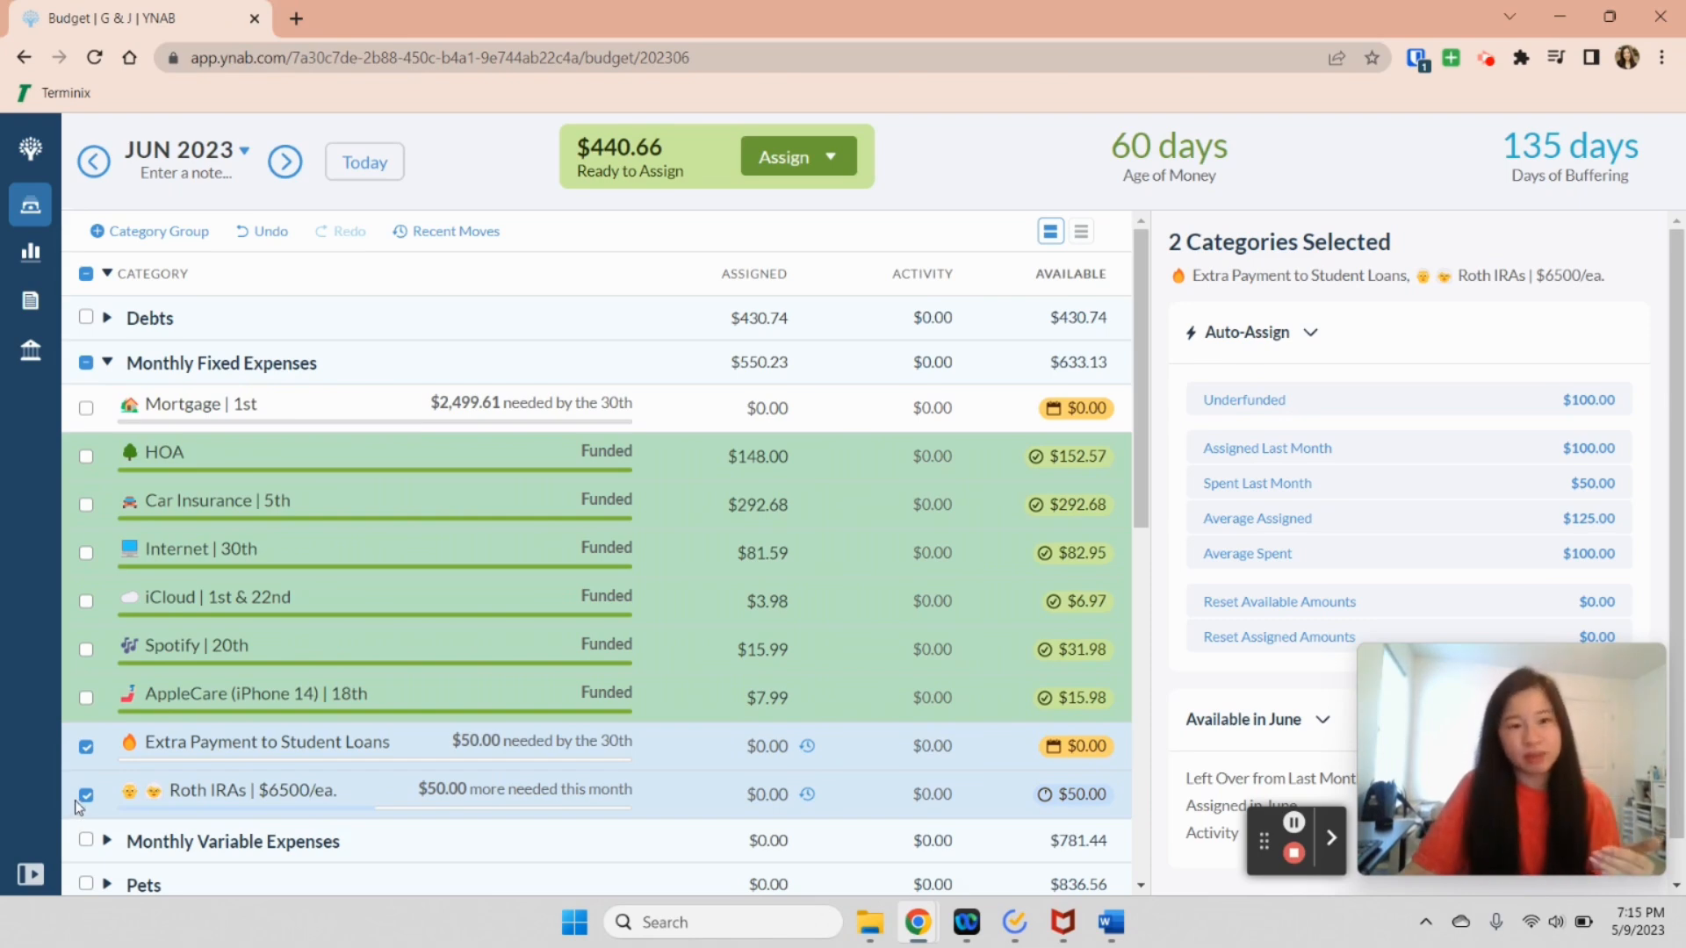
{"action": "left_click", "coordinate": [1338, 391]}
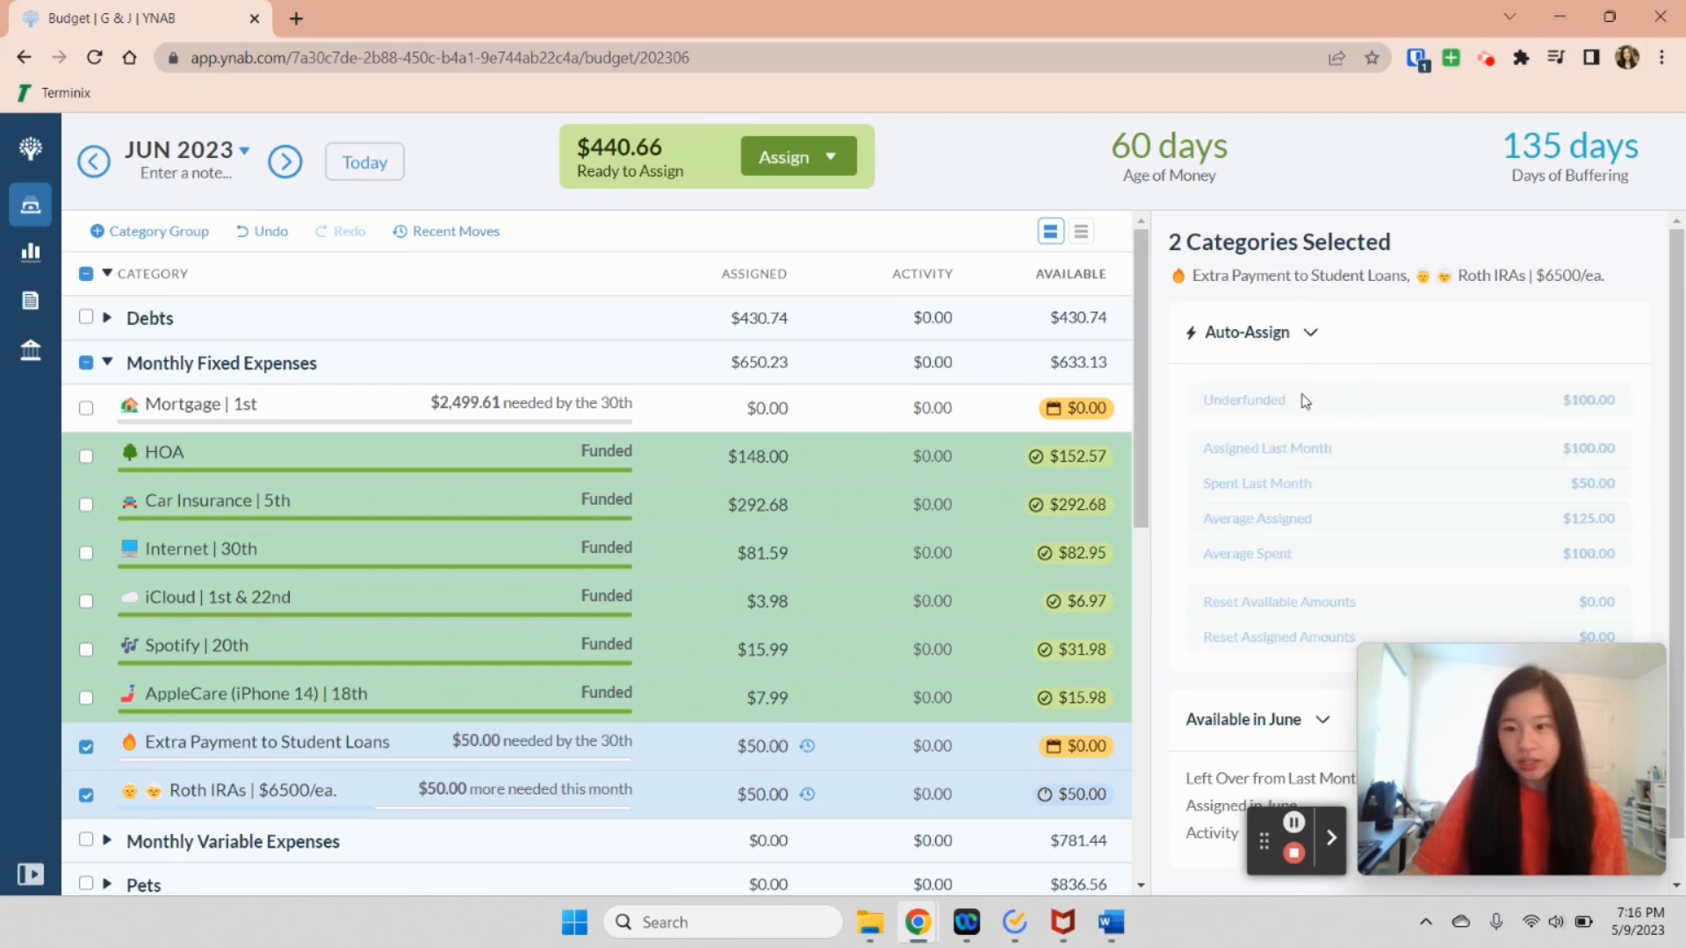
{"action": "left_click", "coordinate": [85, 364]}
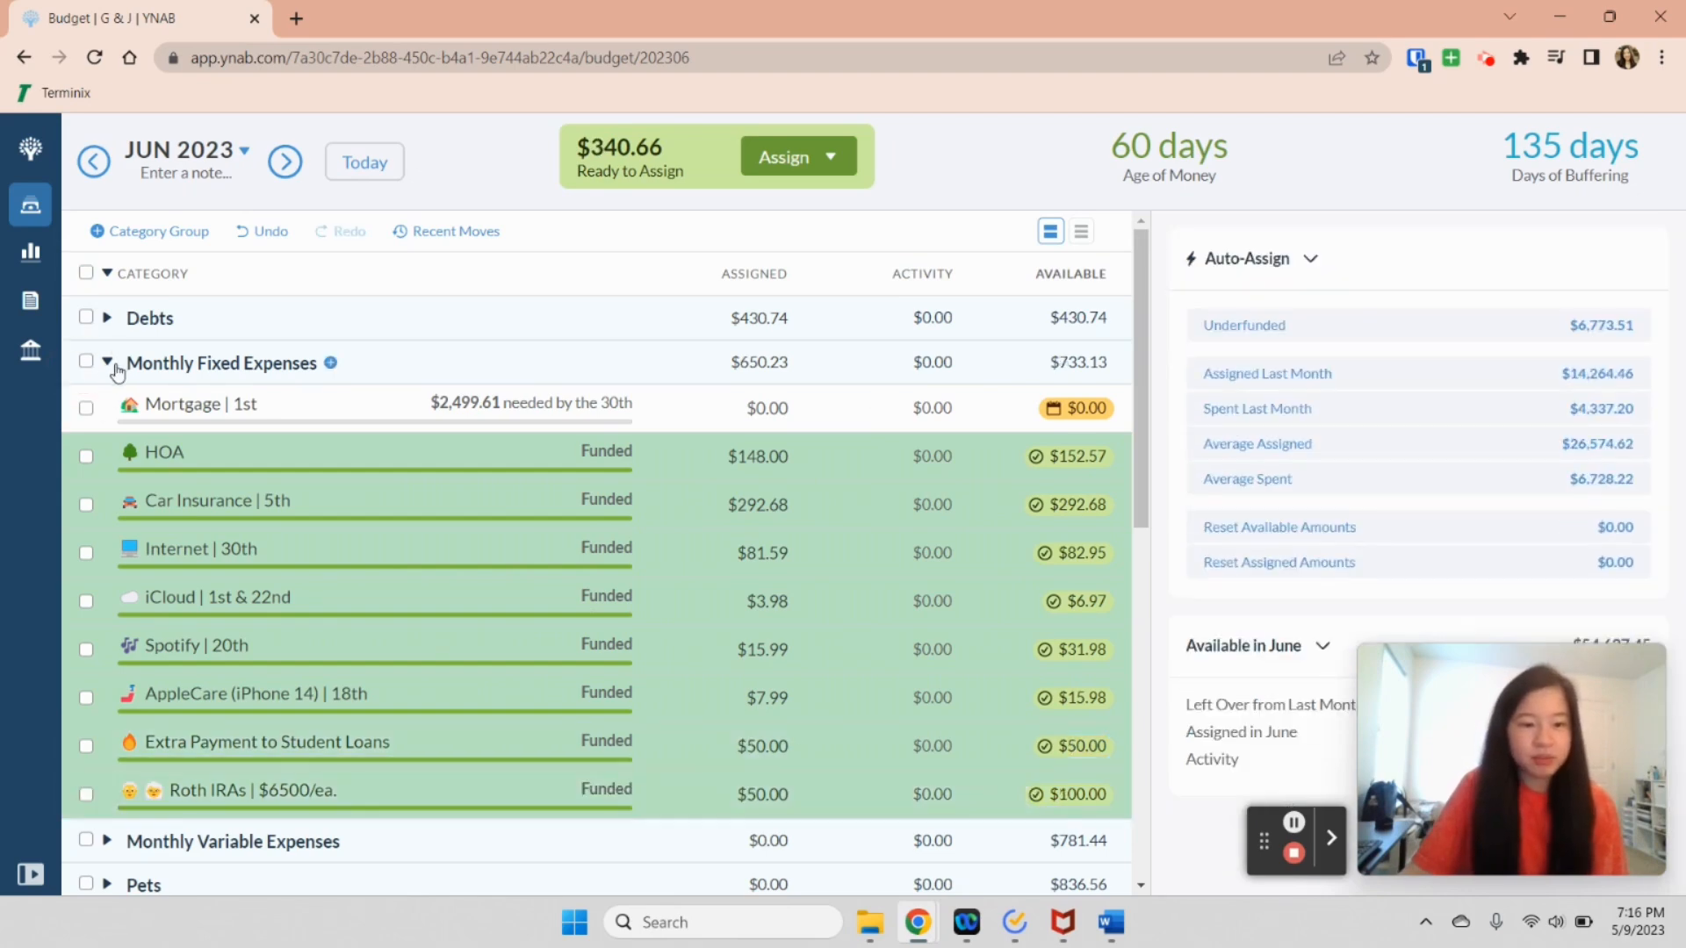
{"action": "left_click", "coordinate": [109, 364]}
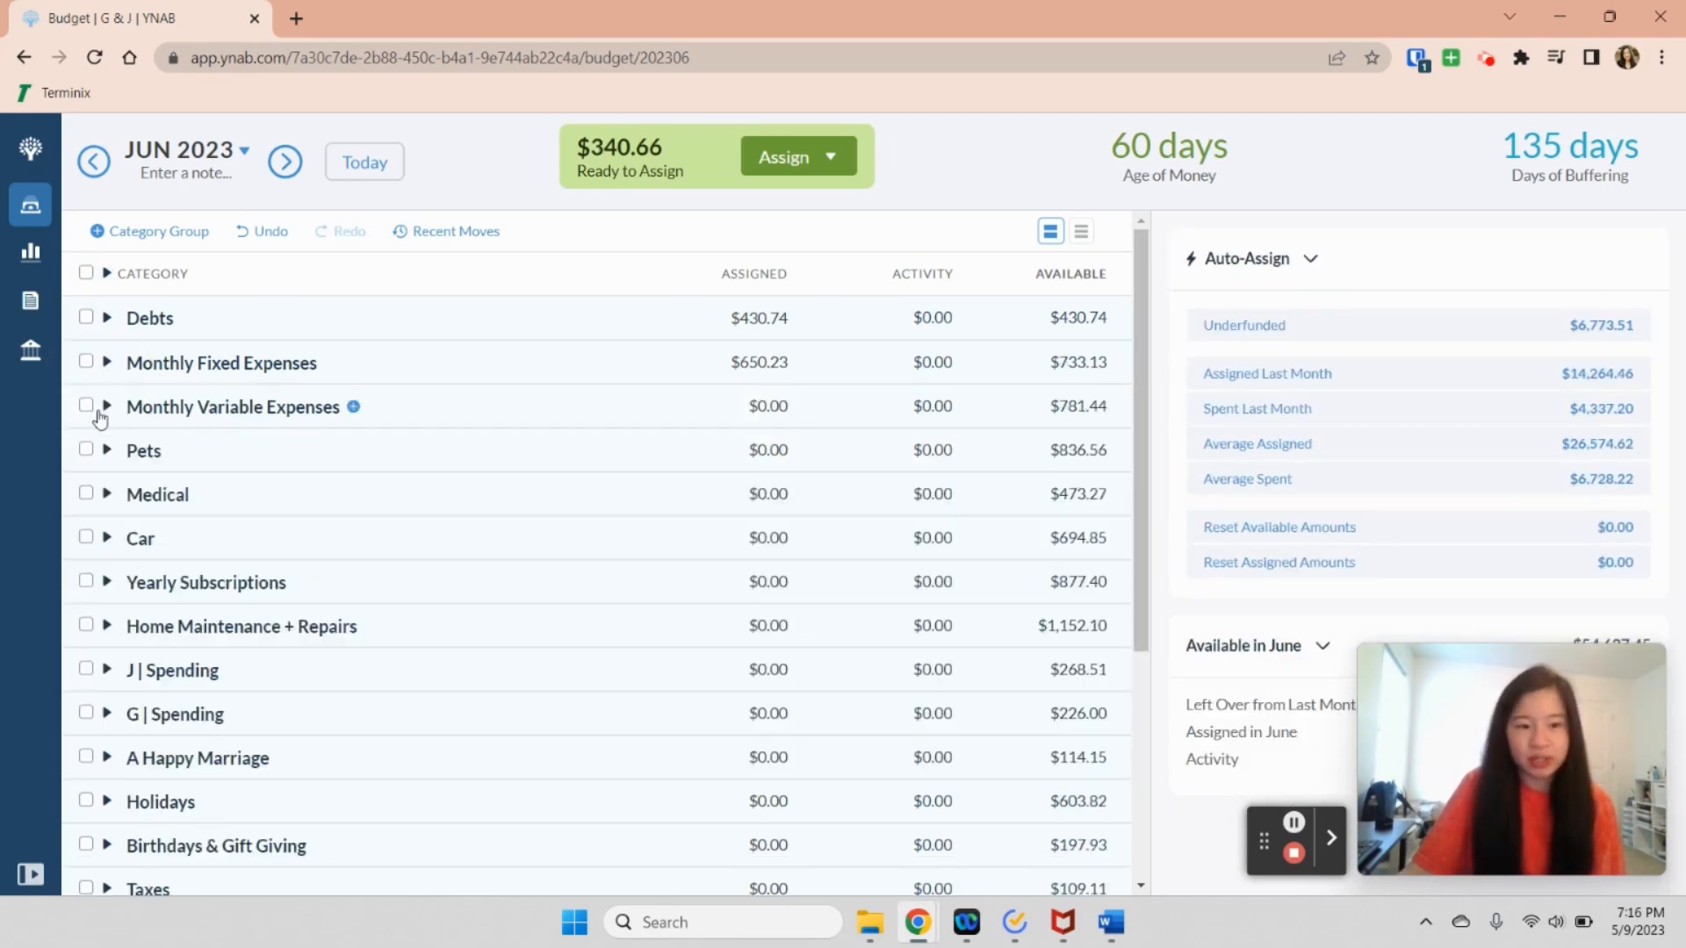
Auto-assign the underfunded amounts to Water, Natural Gas, Electric and Nespresso Pods in Monthly Variable Expenses, and clear the selection.
{"action": "left_click", "coordinate": [104, 407]}
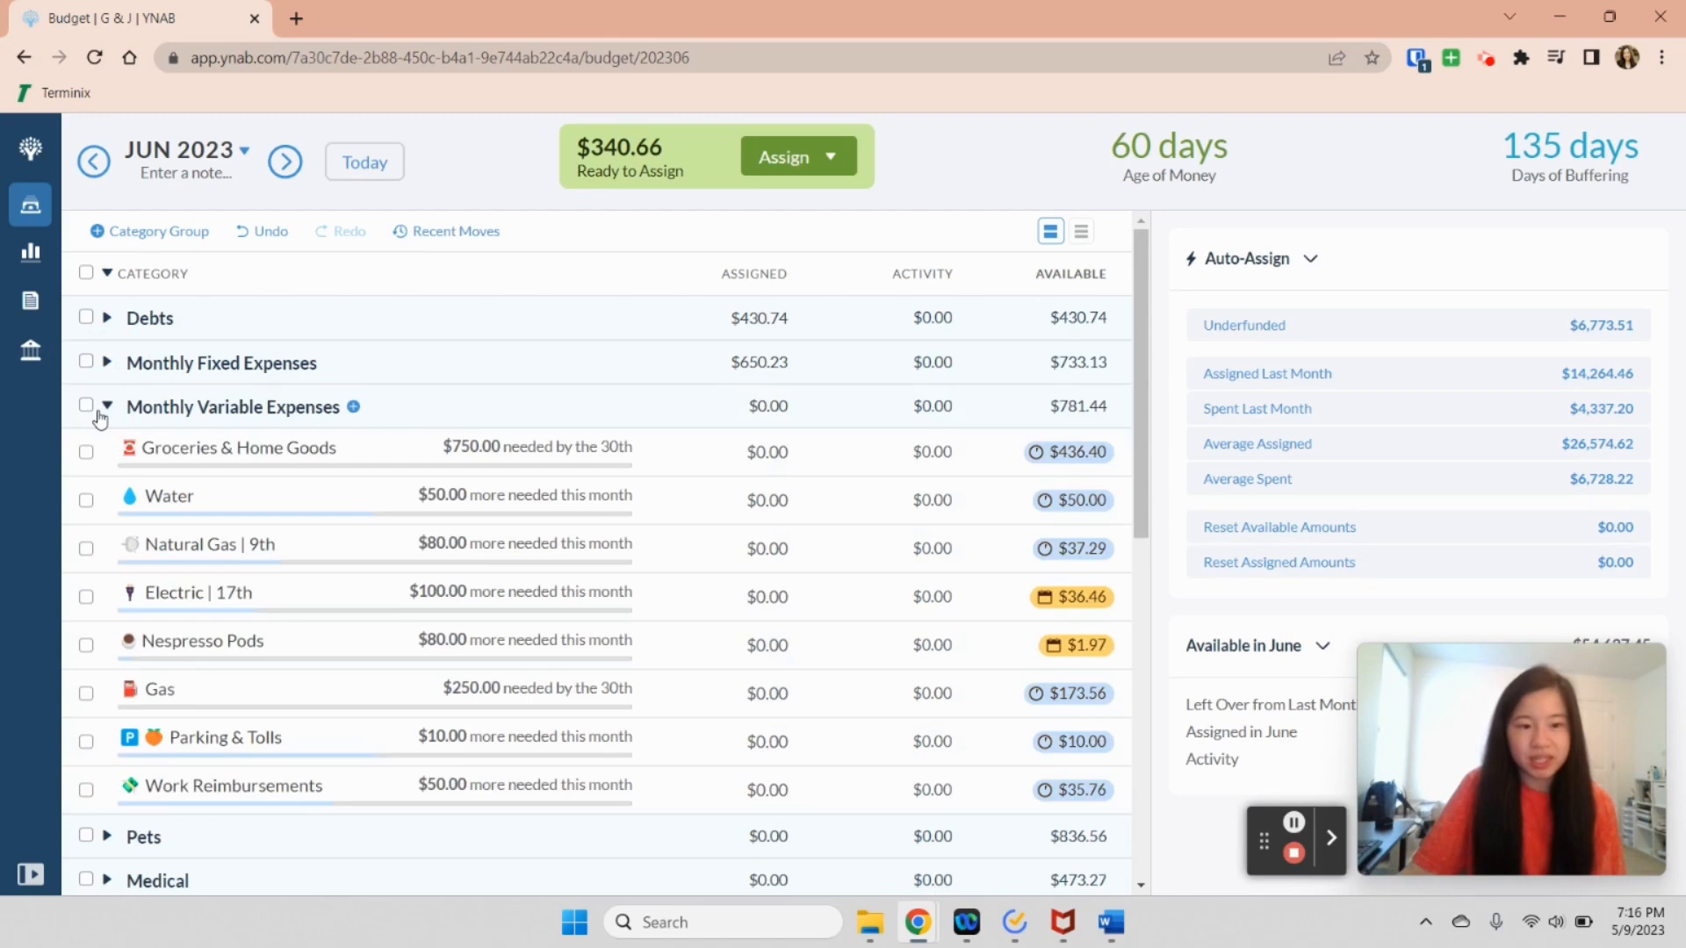
{"action": "left_click", "coordinate": [97, 501]}
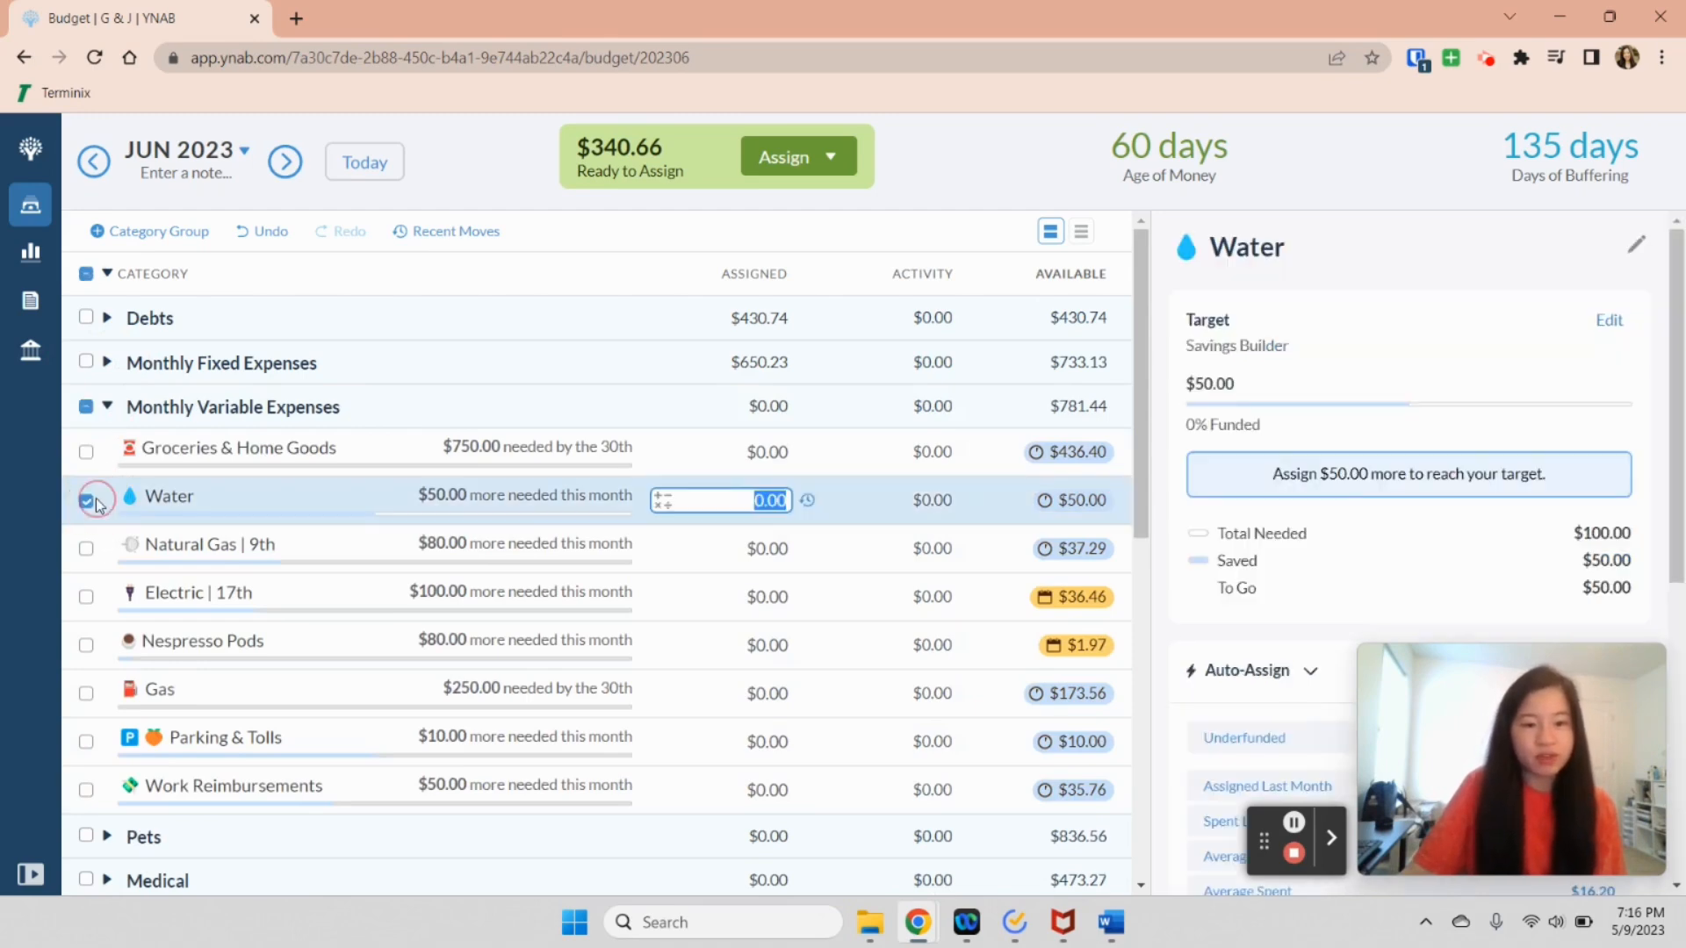
{"action": "left_click", "coordinate": [86, 550]}
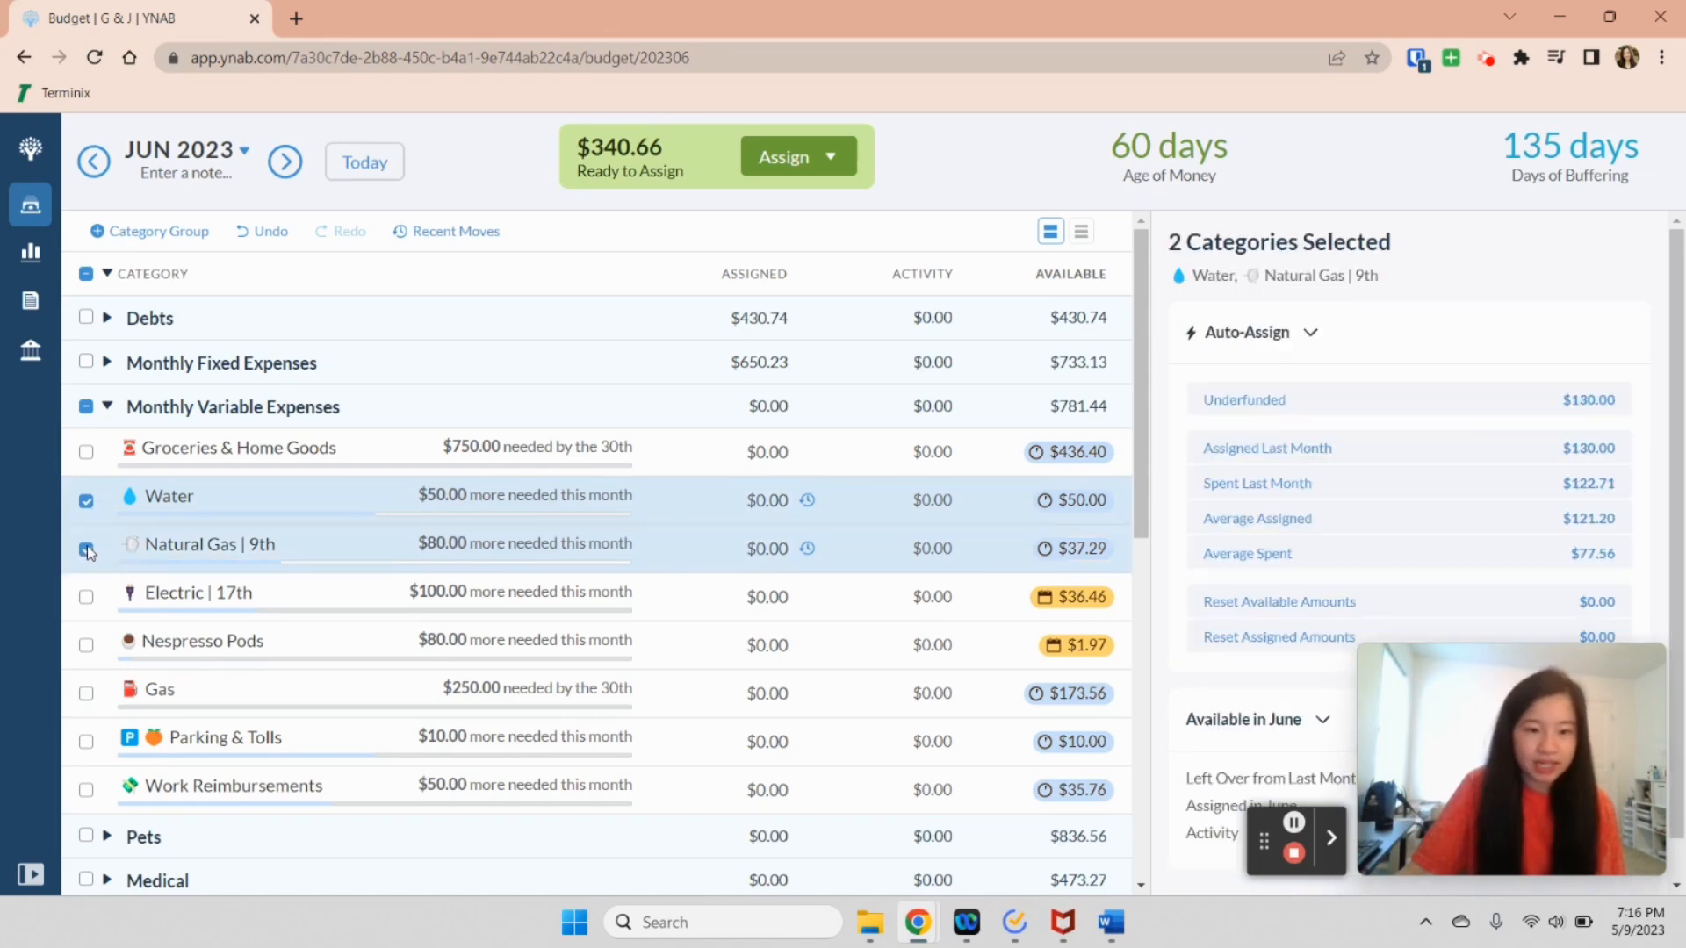
{"action": "left_click", "coordinate": [87, 598]}
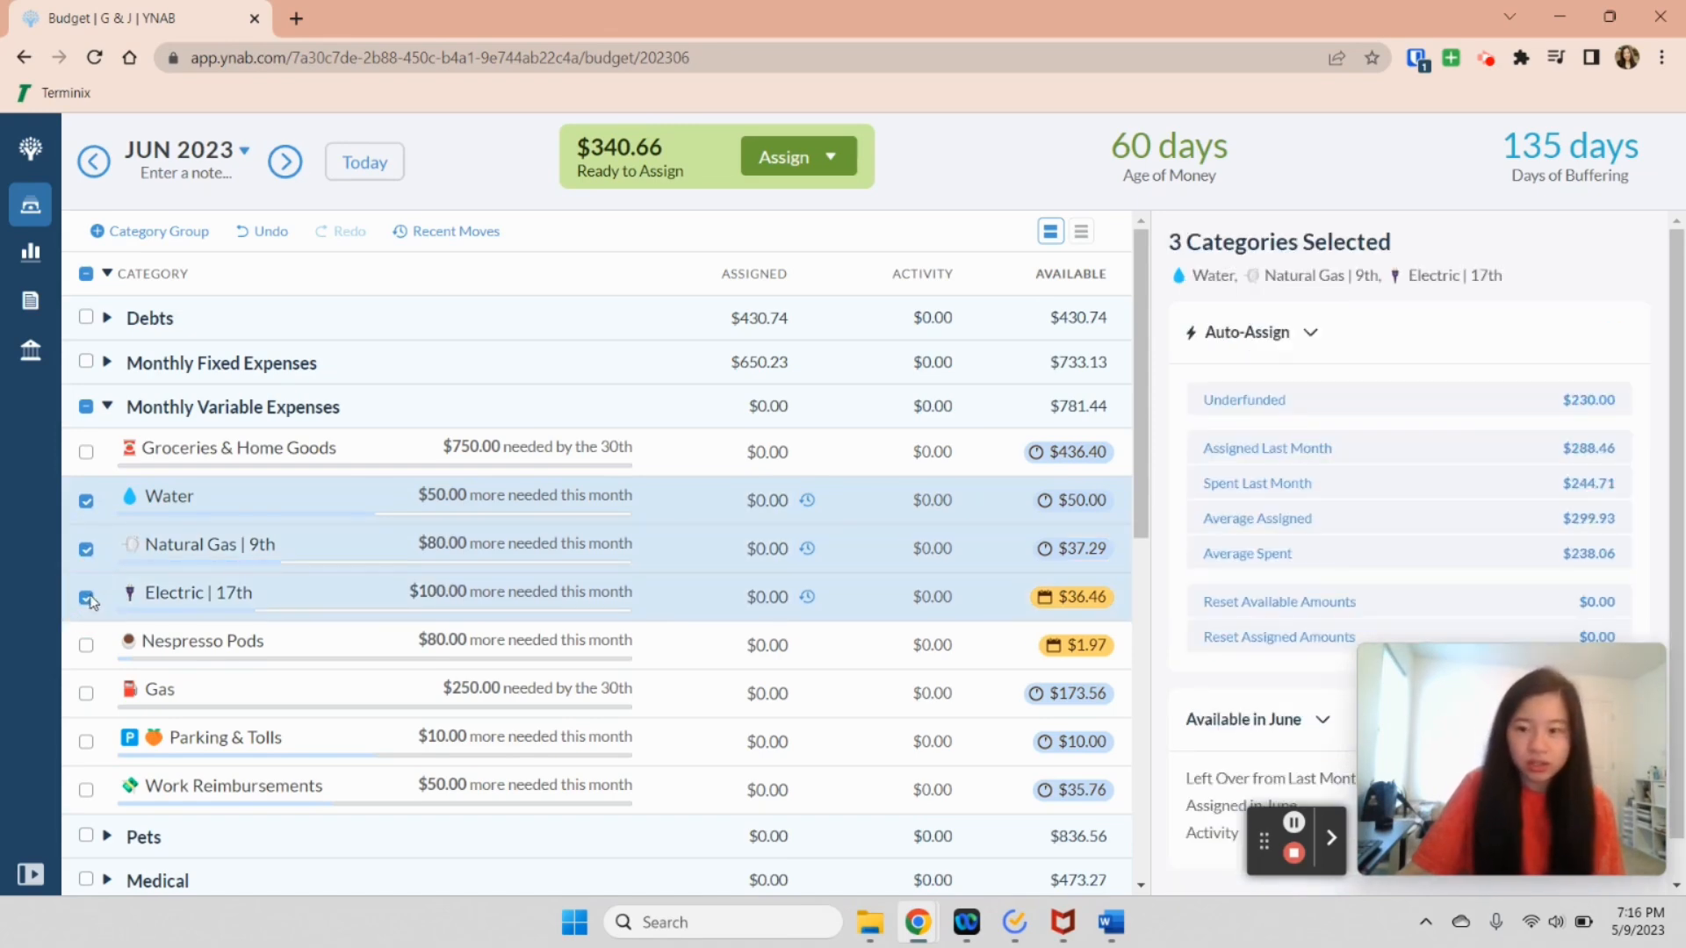
{"action": "left_click", "coordinate": [87, 646]}
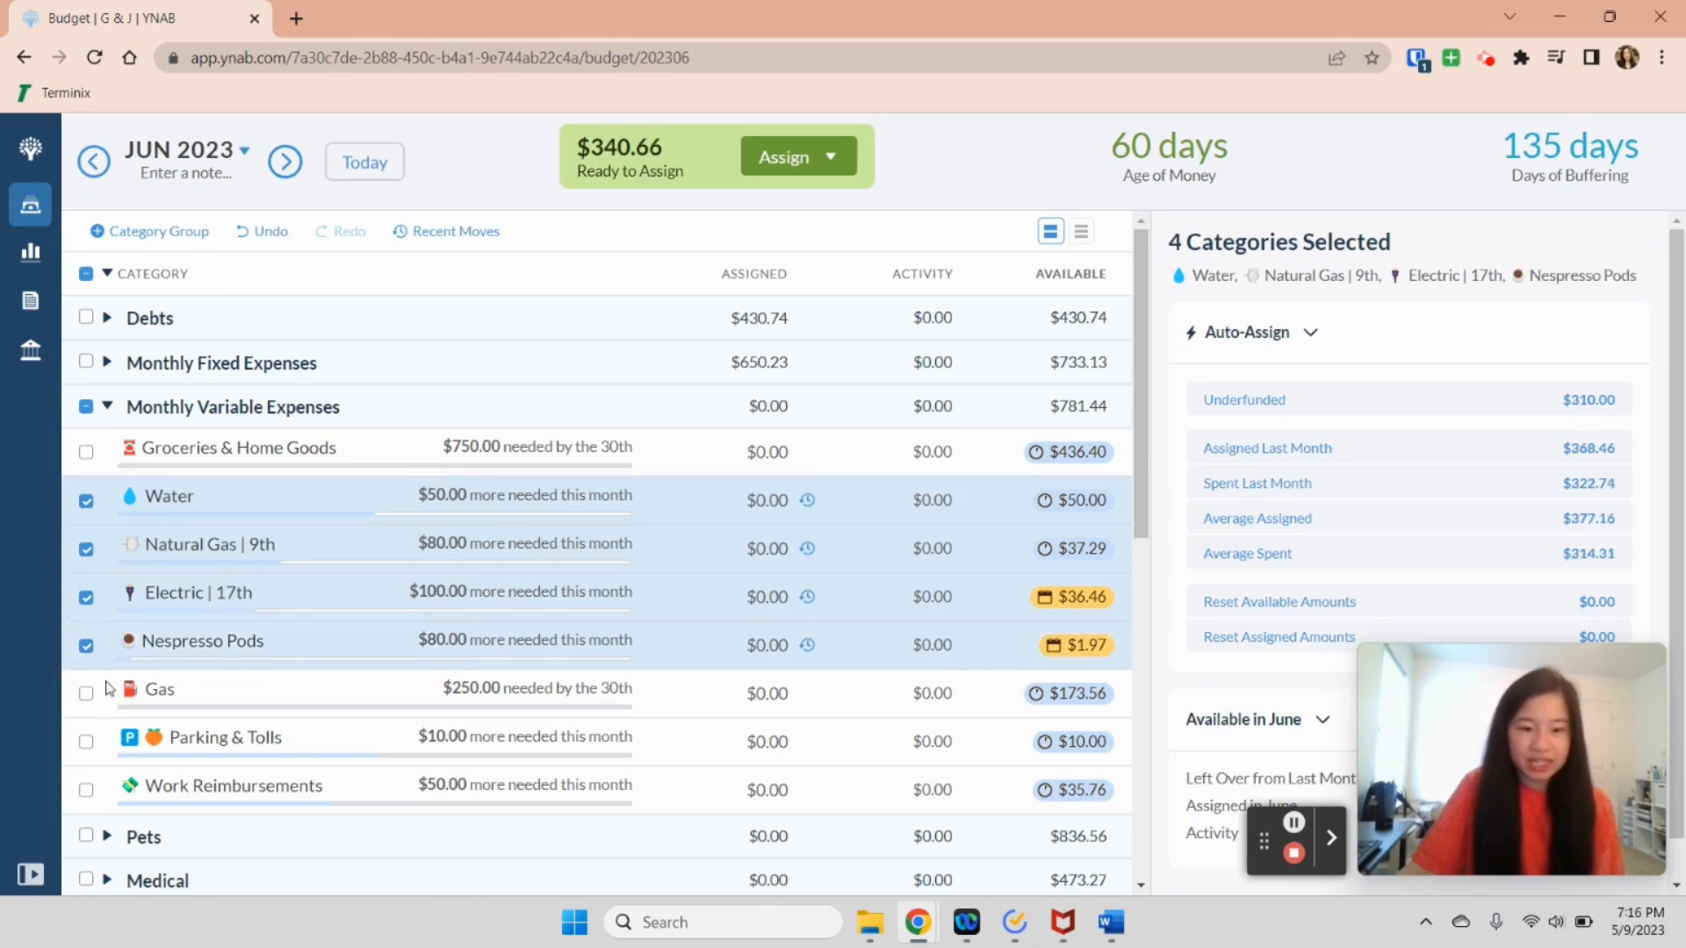
{"action": "left_click", "coordinate": [1371, 401]}
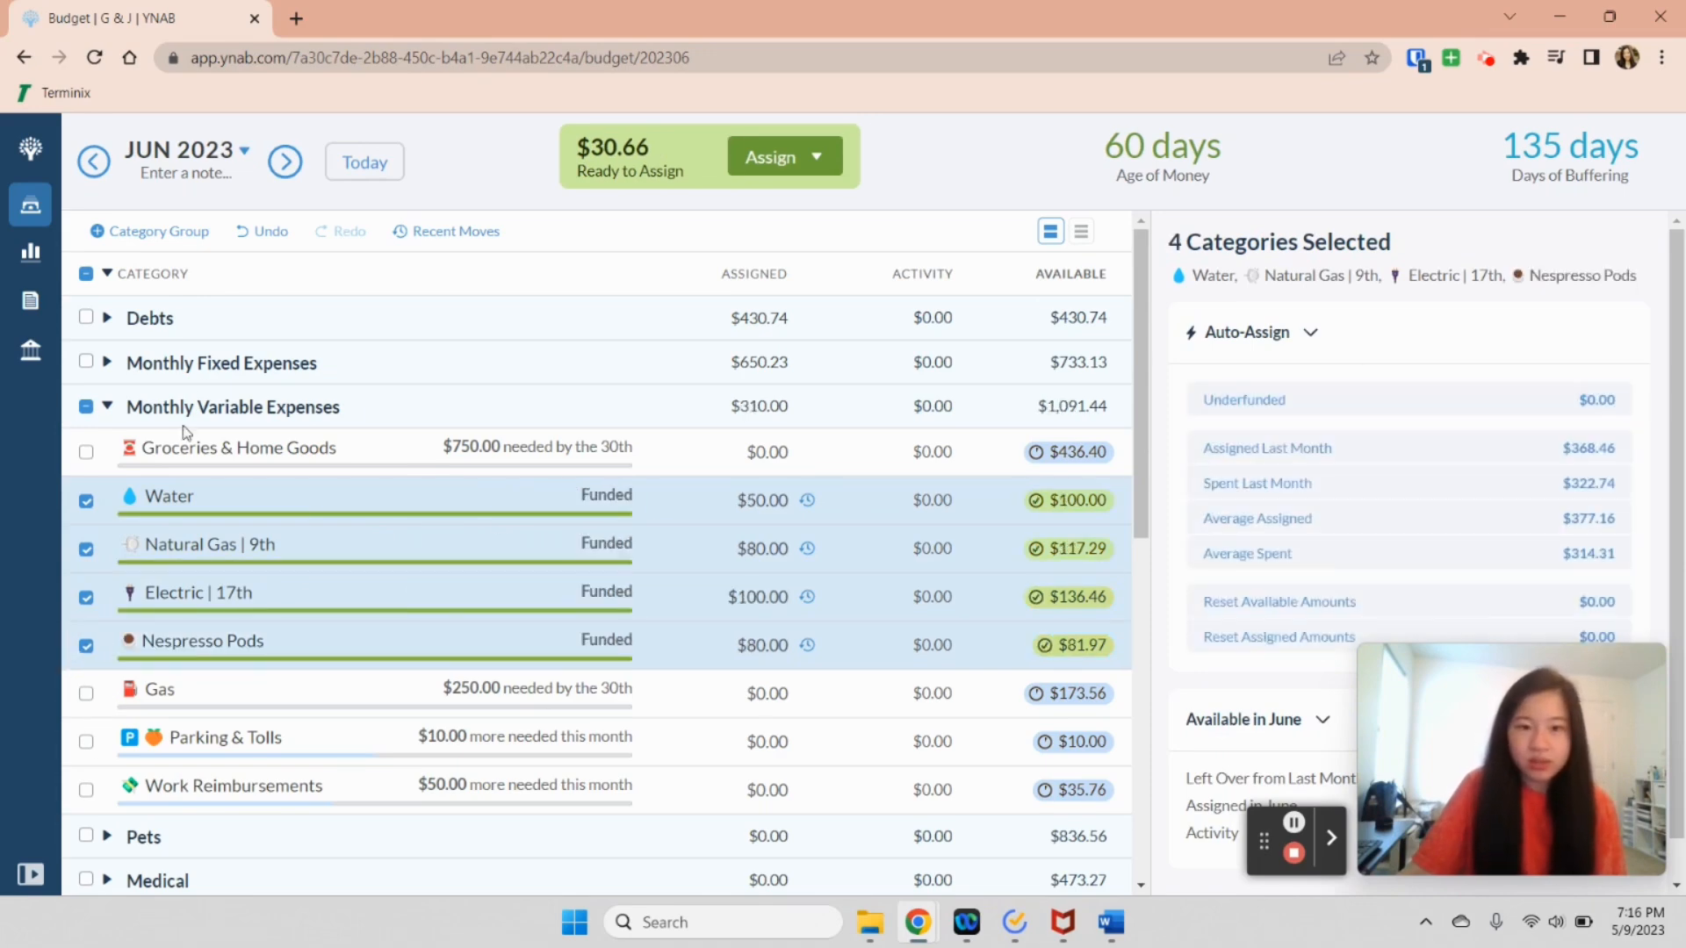
{"action": "left_click", "coordinate": [86, 407]}
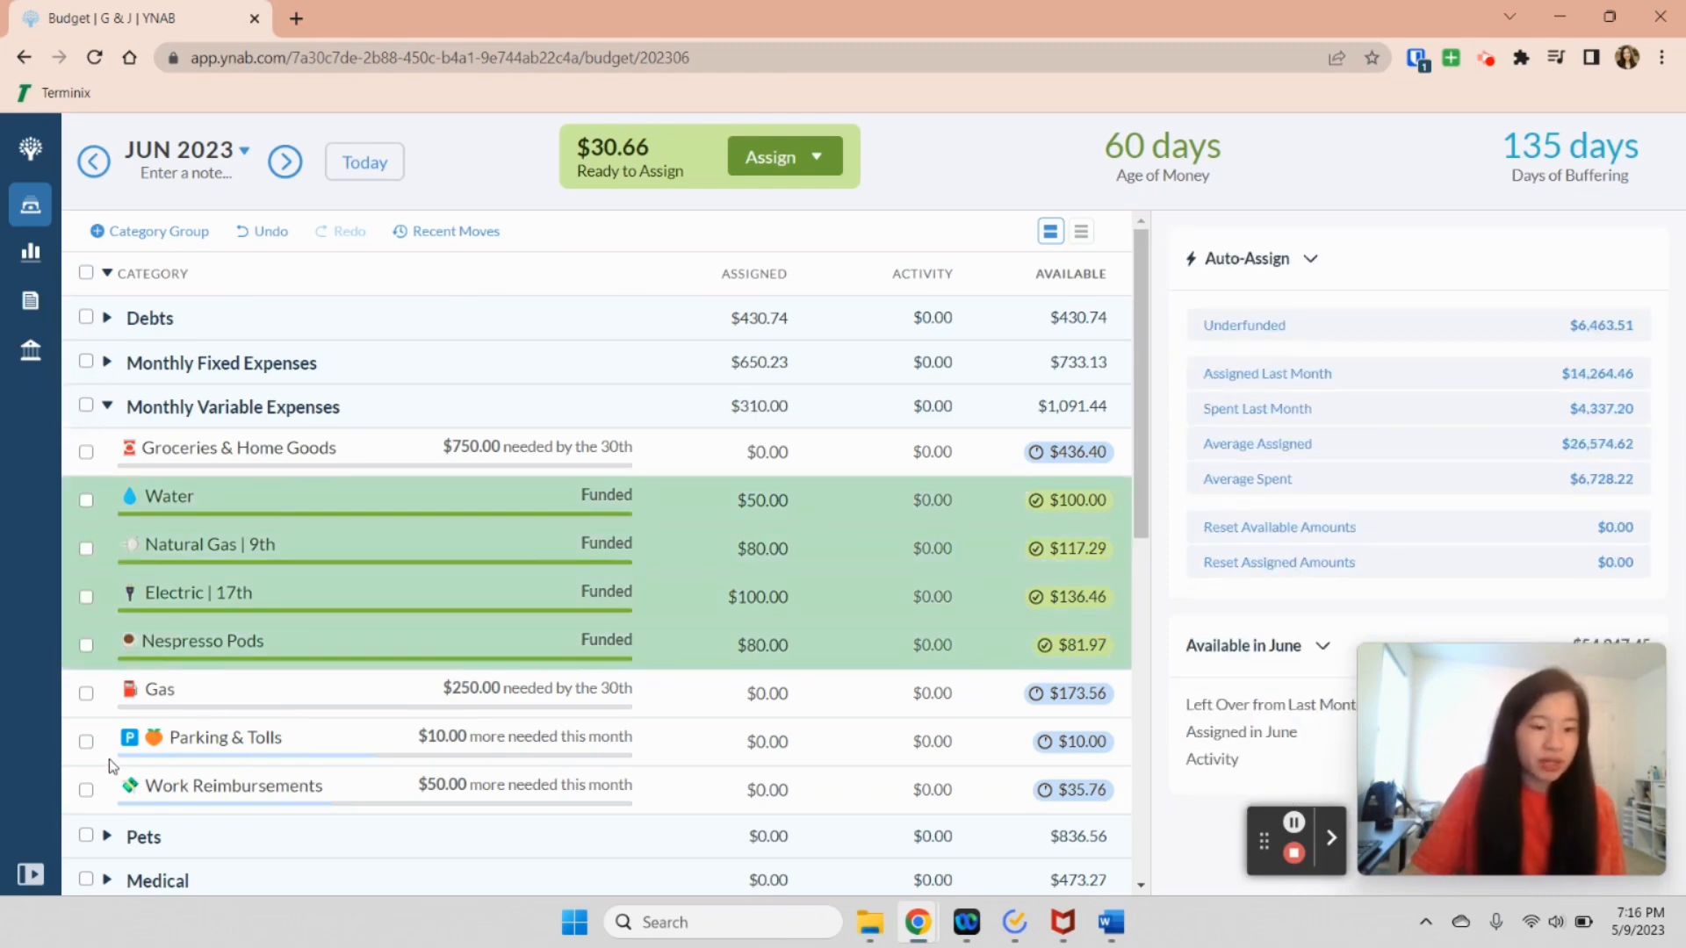
Auto-assign the underfunded $10 to Parking & Tolls in the Monthly Variable Expenses group.
{"action": "left_click", "coordinate": [87, 743]}
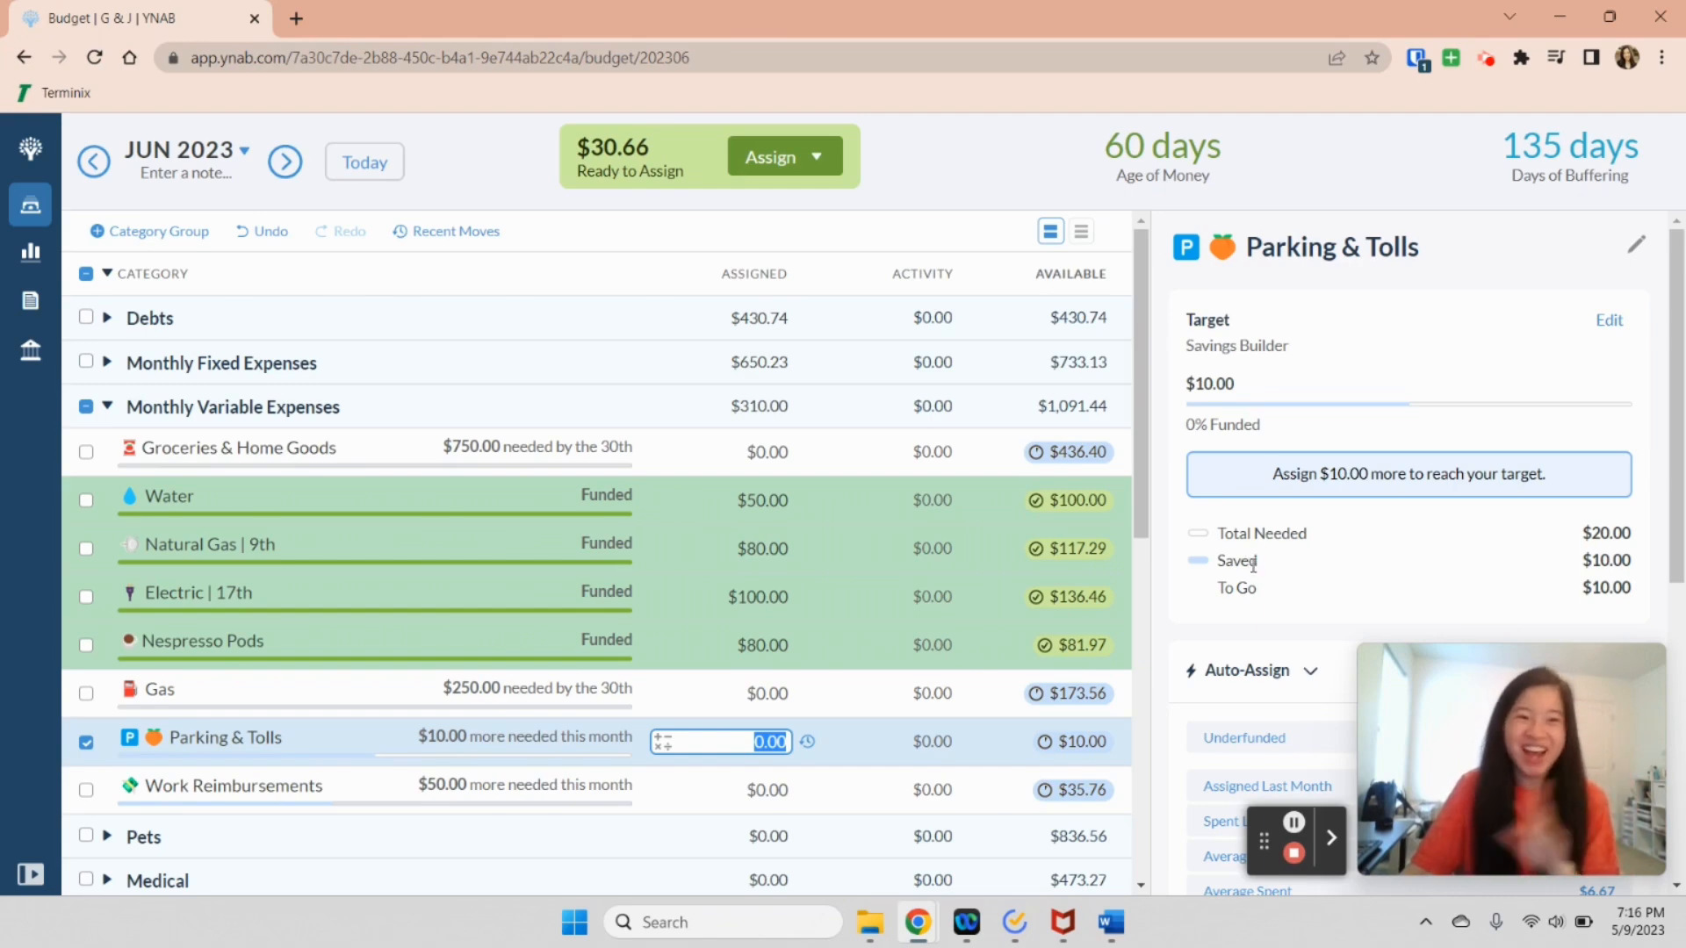
{"action": "scroll", "coordinate": [1253, 564], "scroll_direction": "down", "scroll_amount": 3}
{"action": "left_click", "coordinate": [1304, 522]}
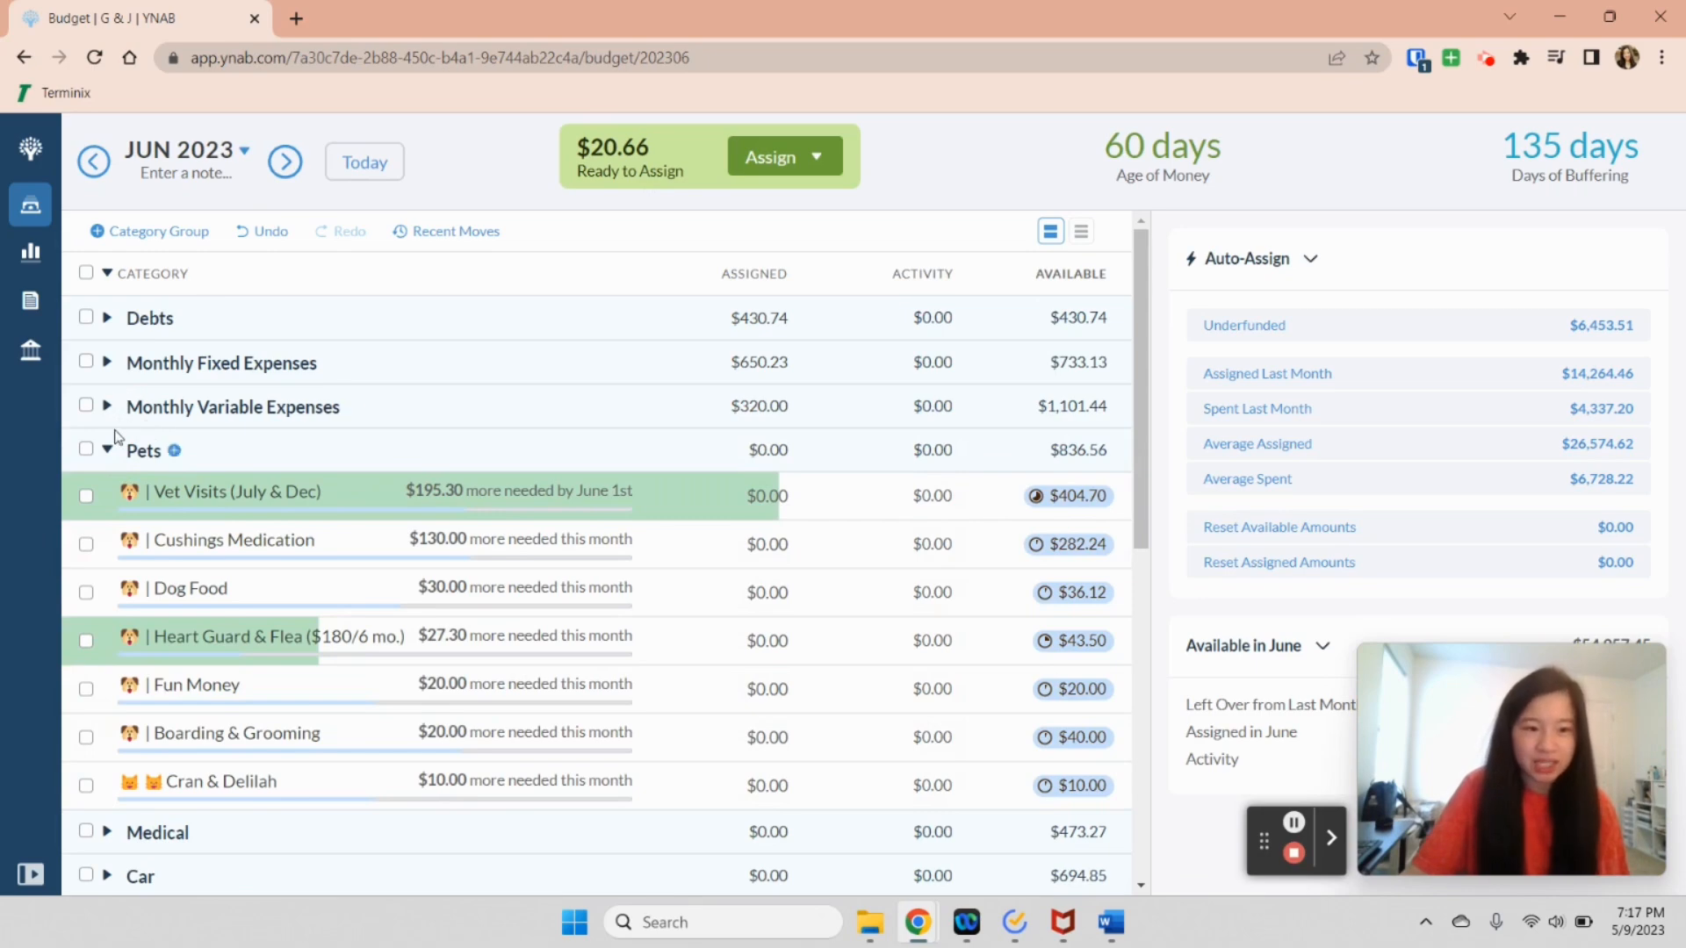
Auto-assign the underfunded $20 to the dog's Fun Money category in the Pets group, and clear the selection.
{"action": "left_click", "coordinate": [87, 689]}
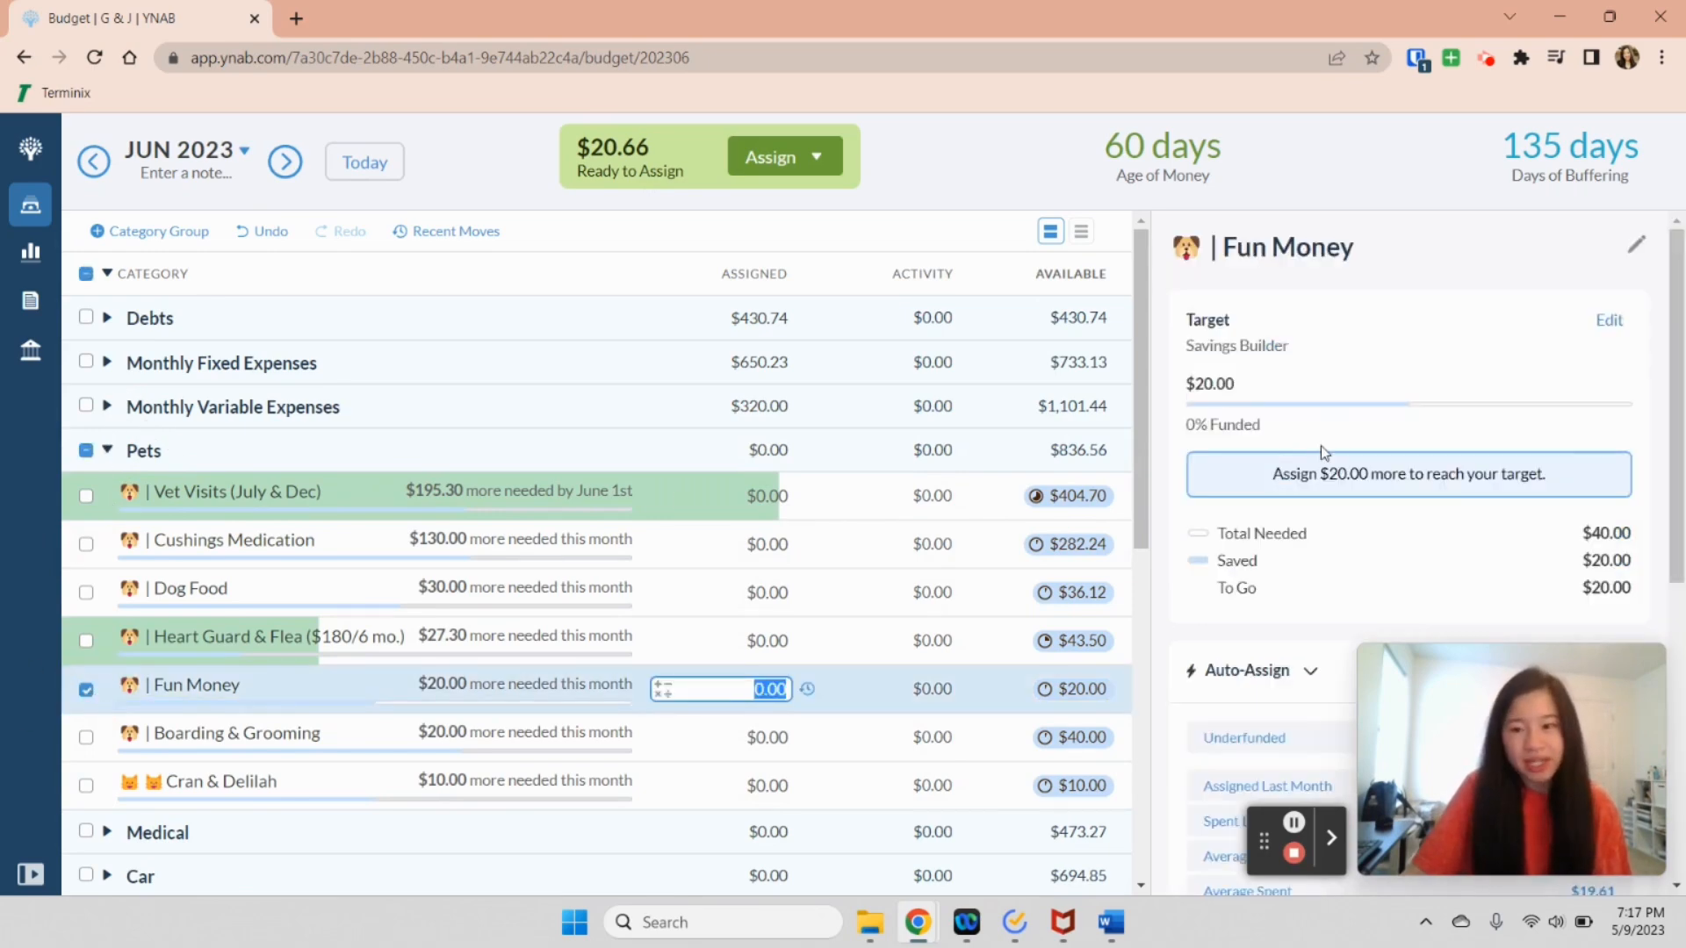
{"action": "scroll", "coordinate": [1299, 474], "scroll_direction": "down", "scroll_amount": 3}
{"action": "left_click", "coordinate": [1272, 515]}
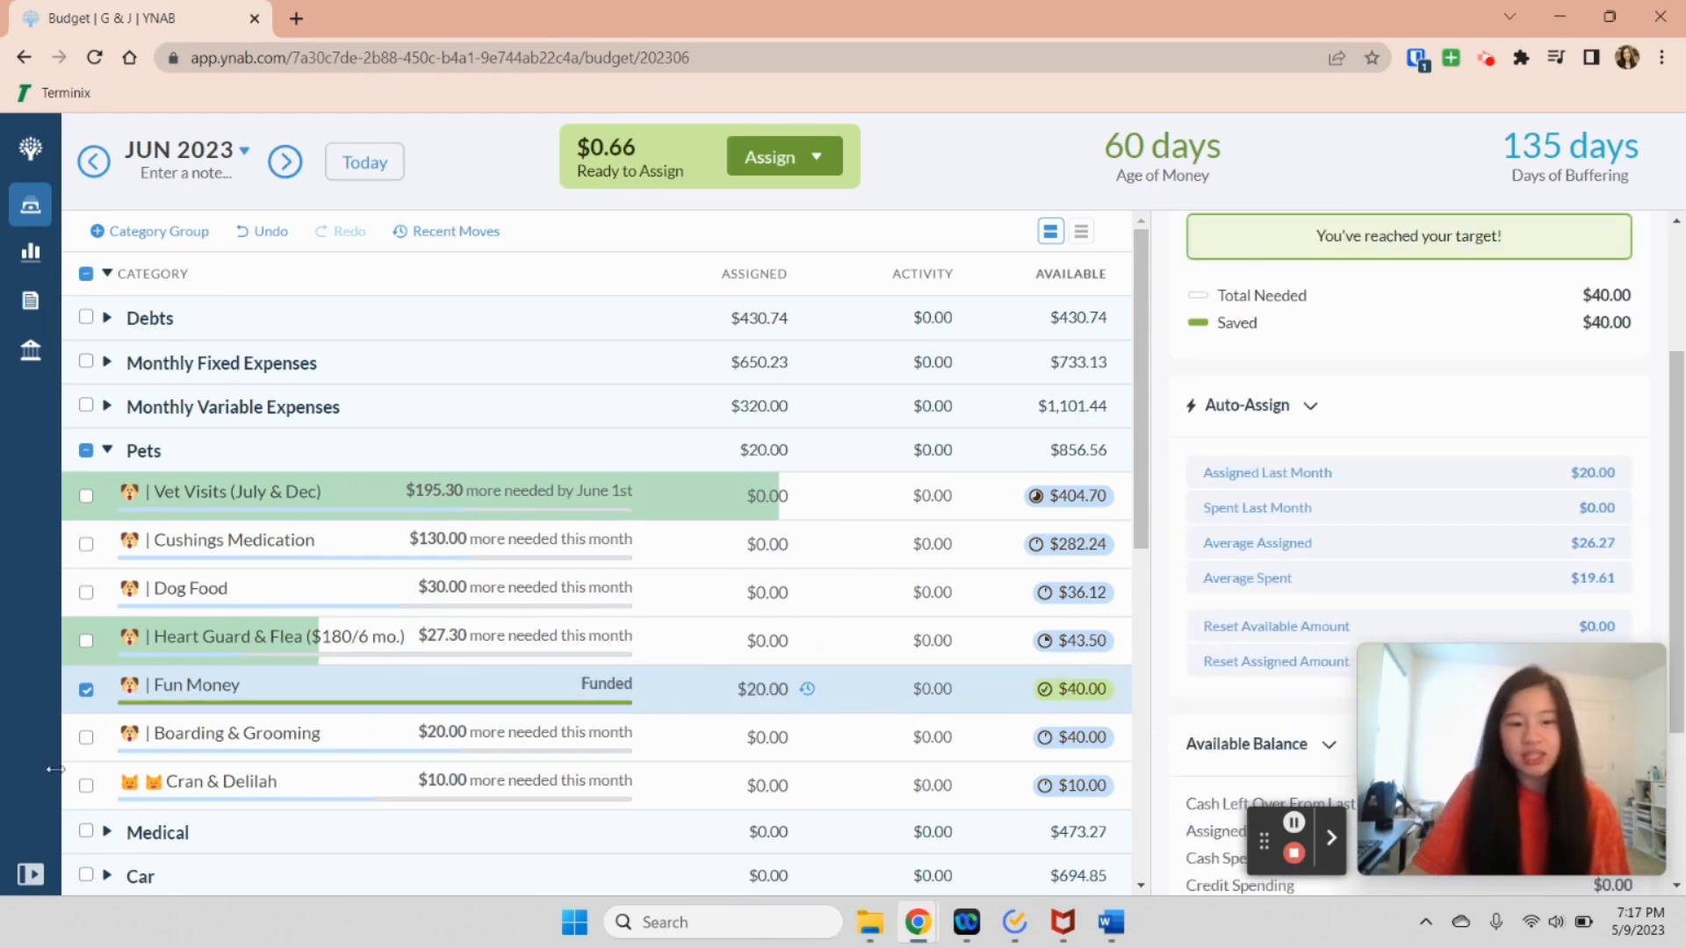
{"action": "left_click", "coordinate": [86, 689]}
Assign the remaining $0.66 to 2023 Taxes in the High Priority Savings Goals group, and clear the selection.
{"action": "scroll", "coordinate": [134, 680], "scroll_direction": "down", "scroll_amount": 8}
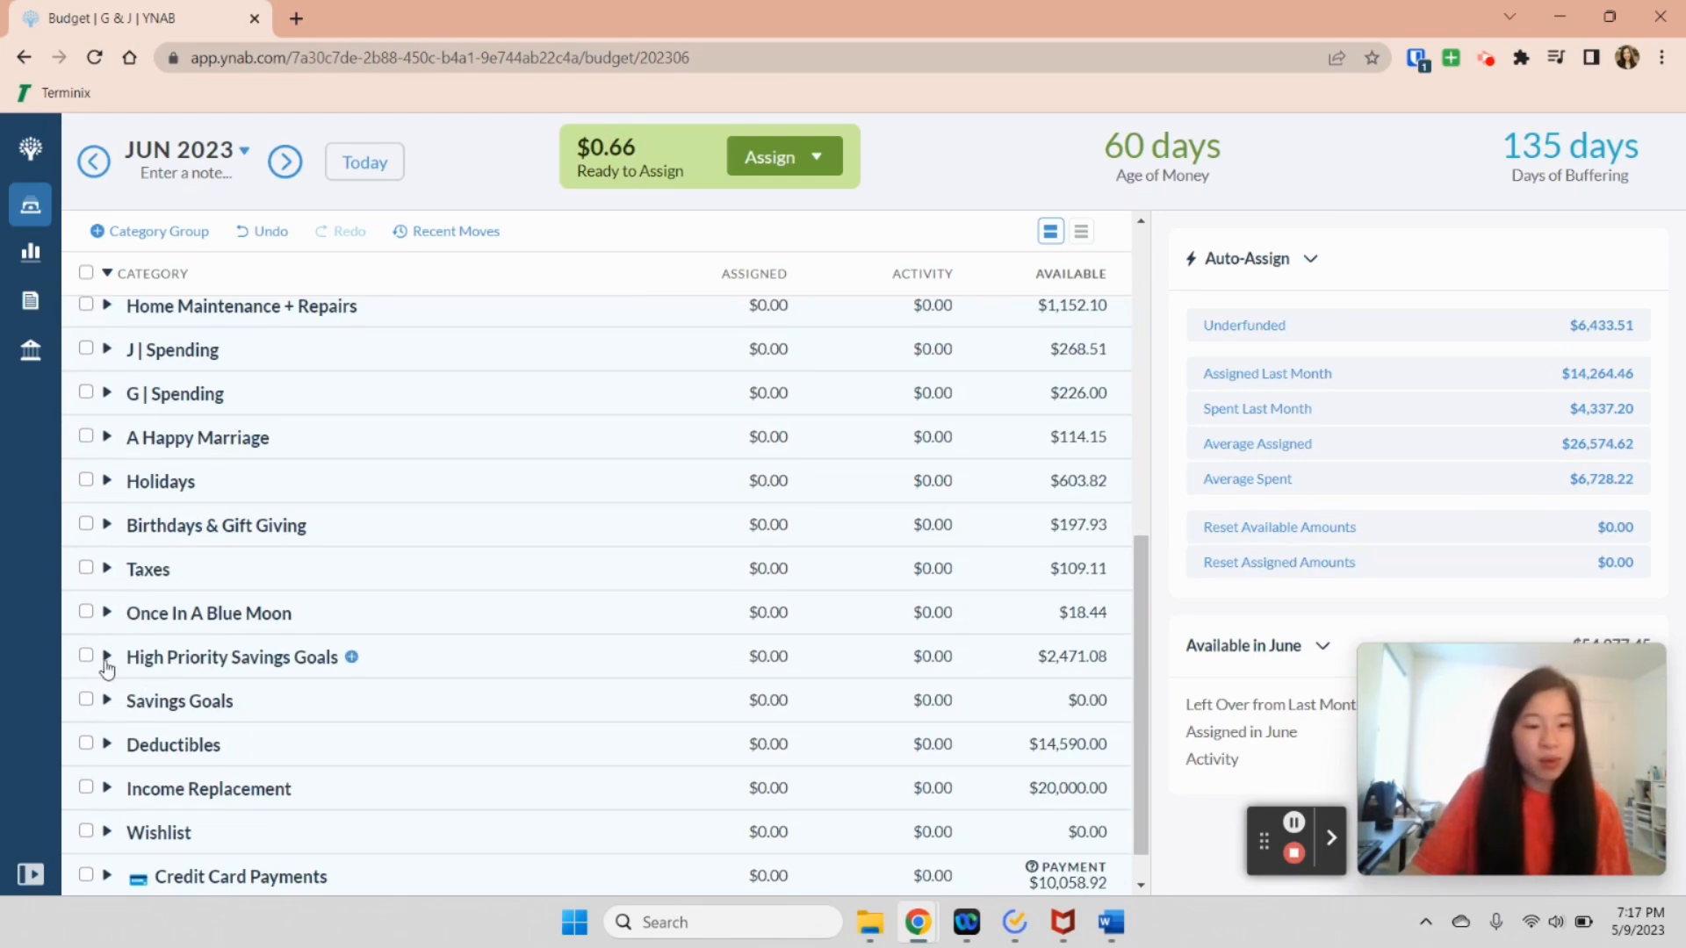
{"action": "left_click", "coordinate": [107, 660]}
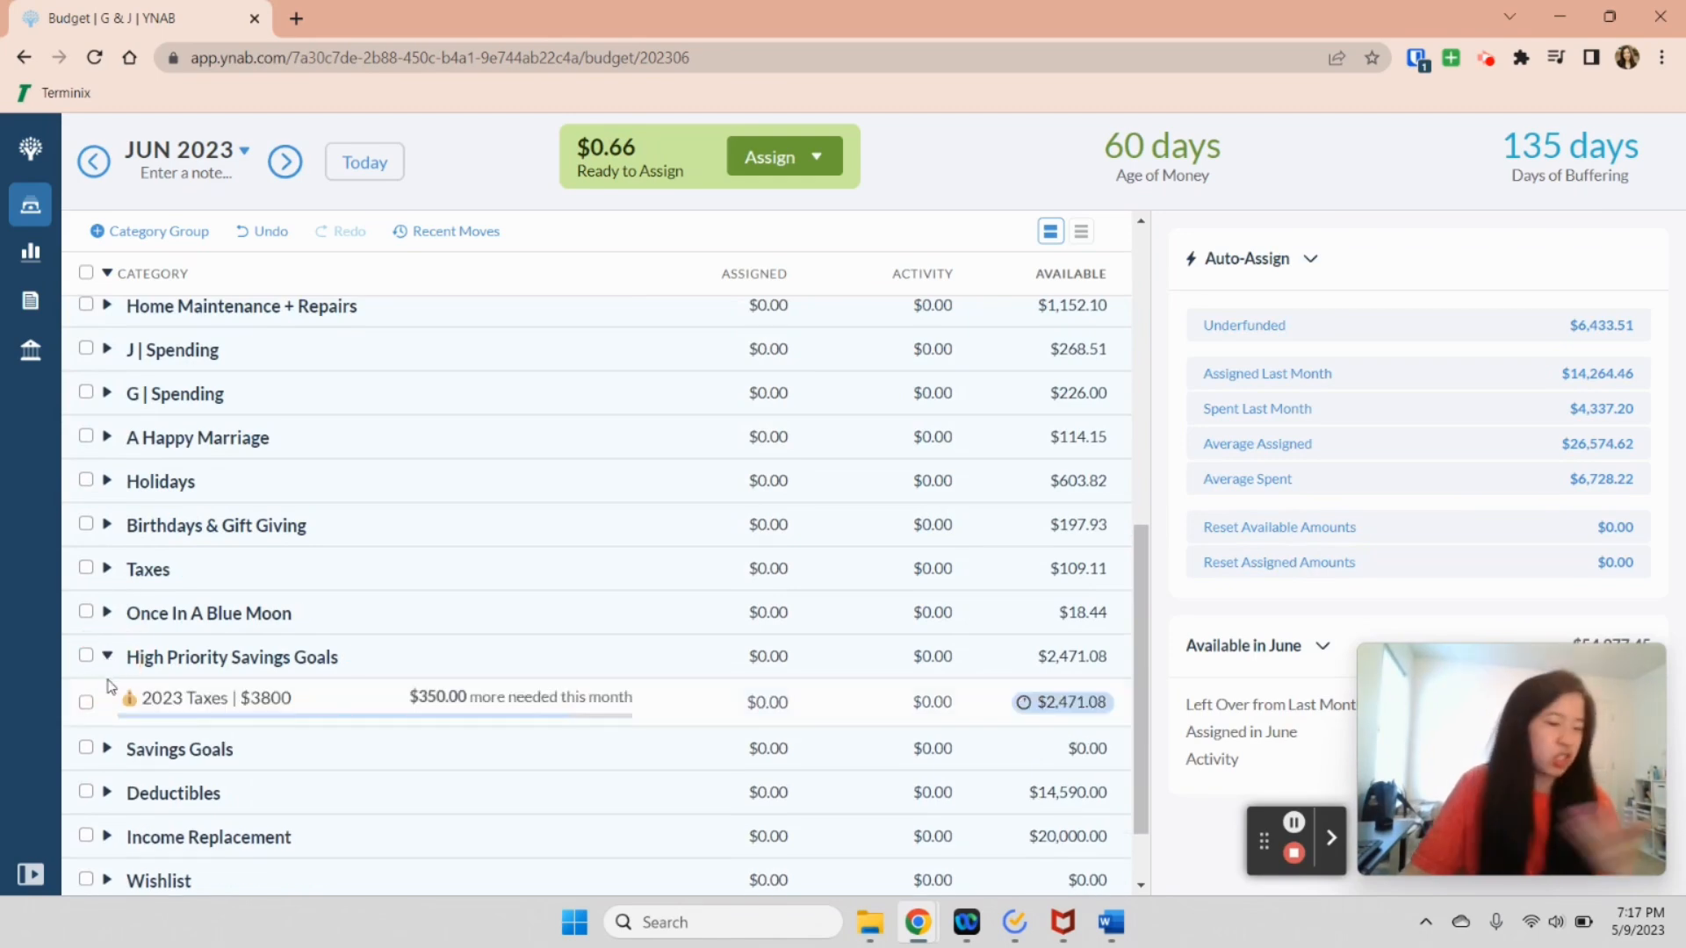
{"action": "left_click", "coordinate": [781, 705]}
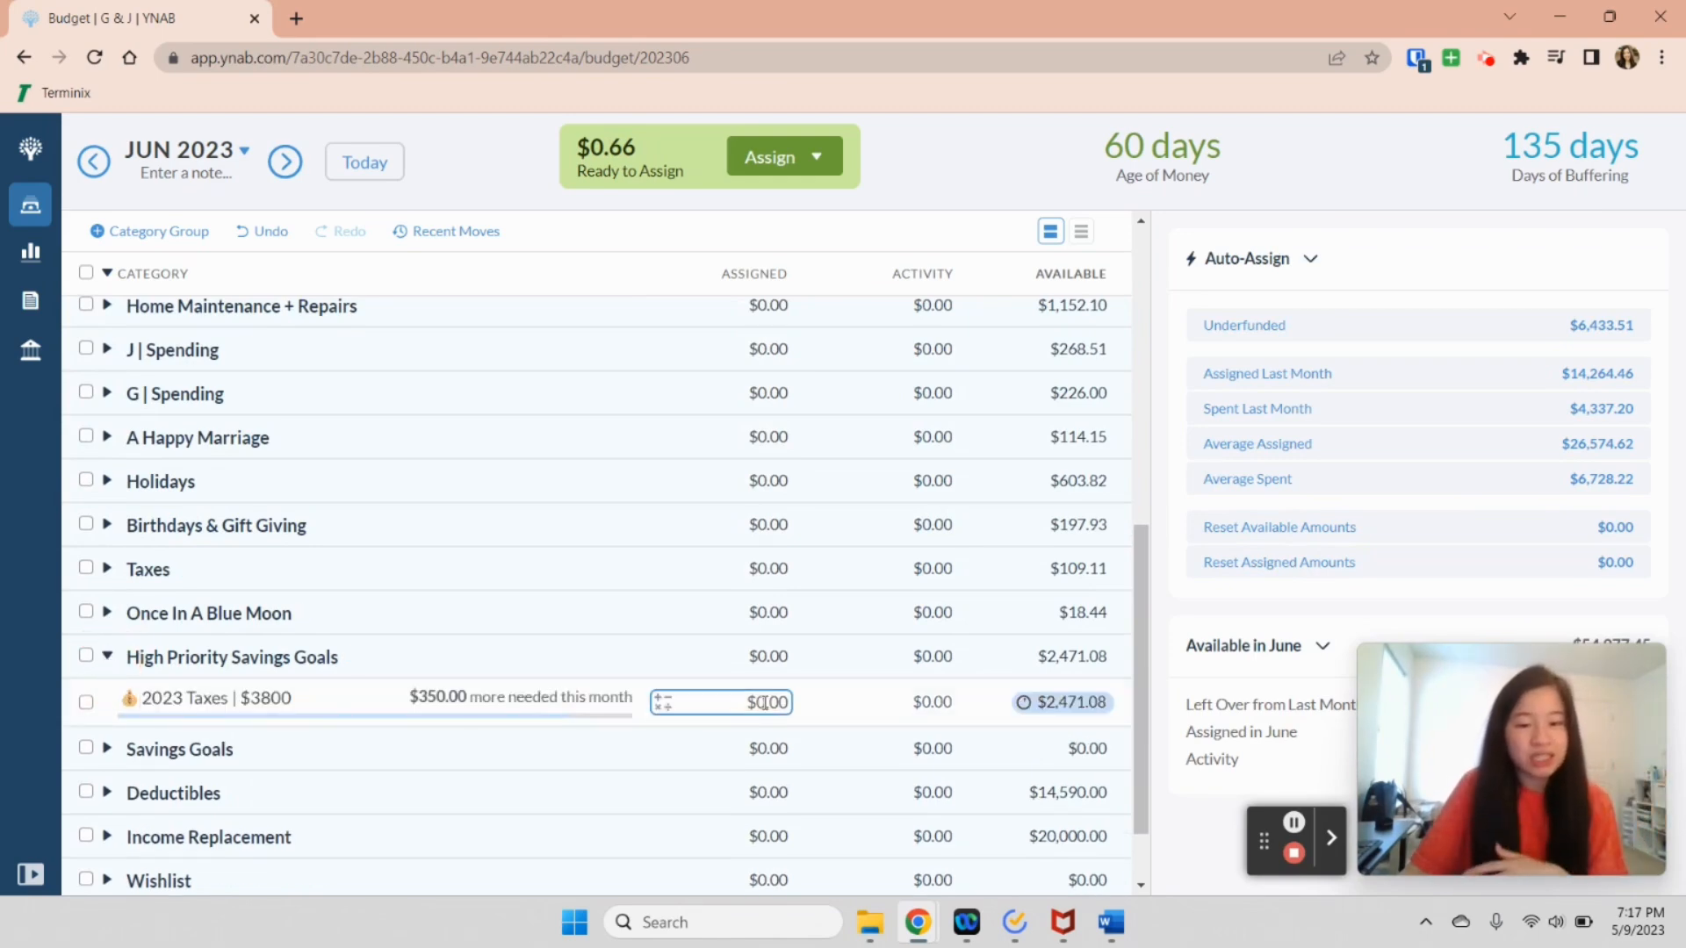
{"action": "key", "text": "BackSpace"}
{"action": "type", "text": ".66"}
{"action": "key", "text": "Return"}
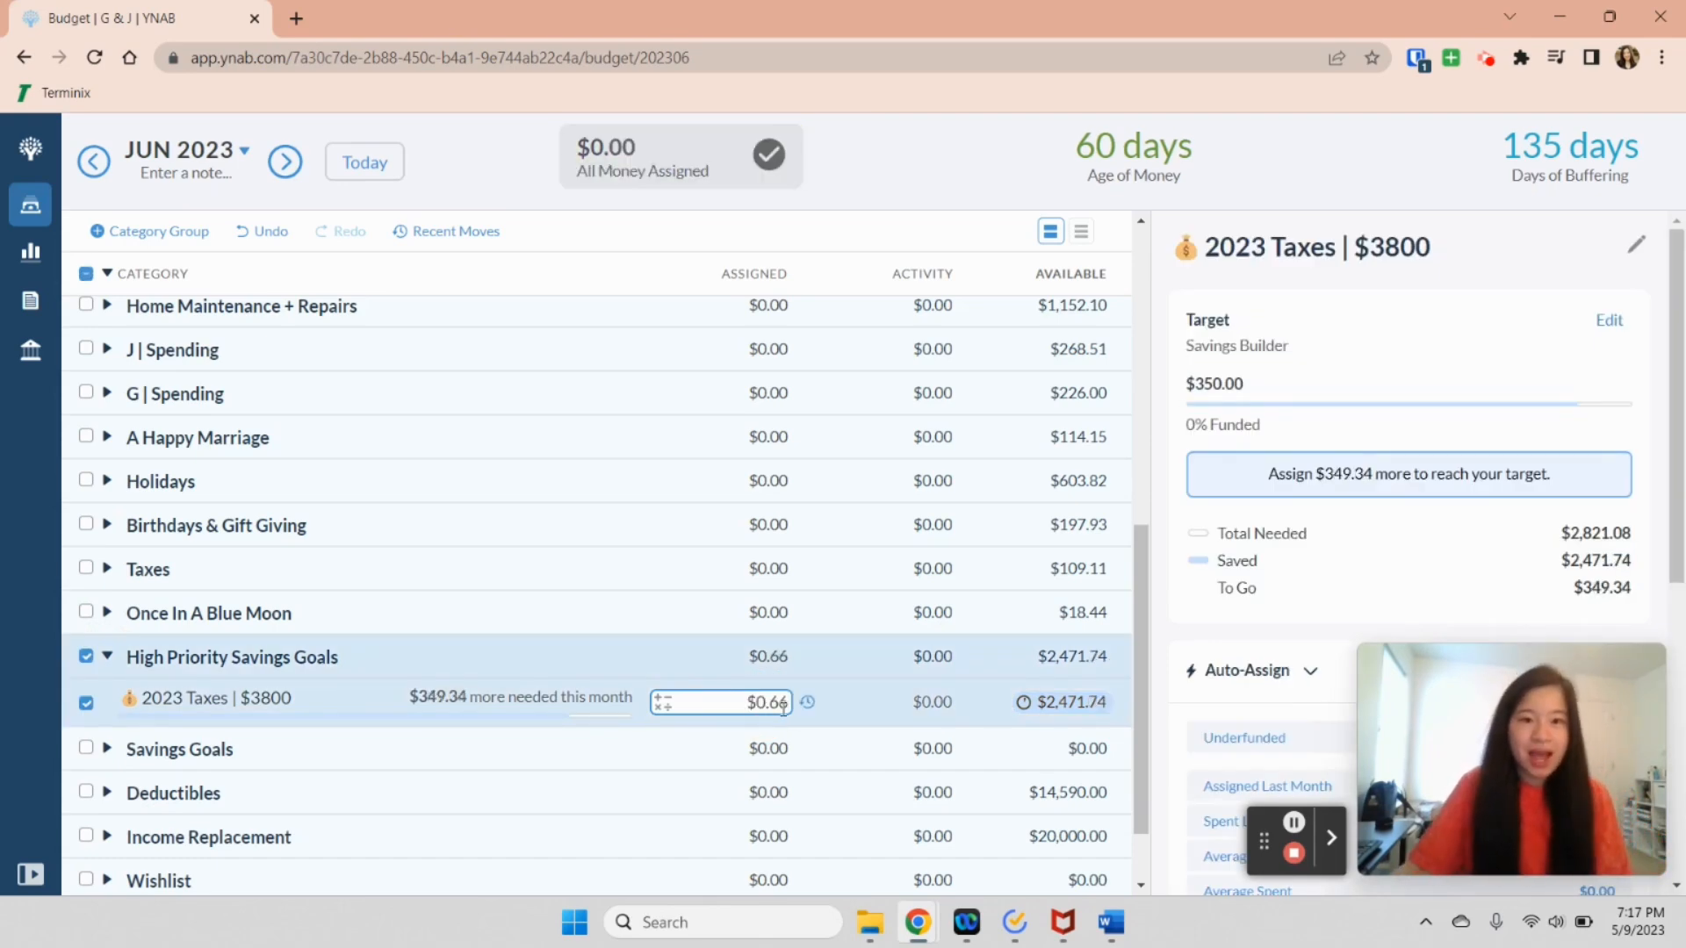
{"action": "left_click", "coordinate": [85, 656]}
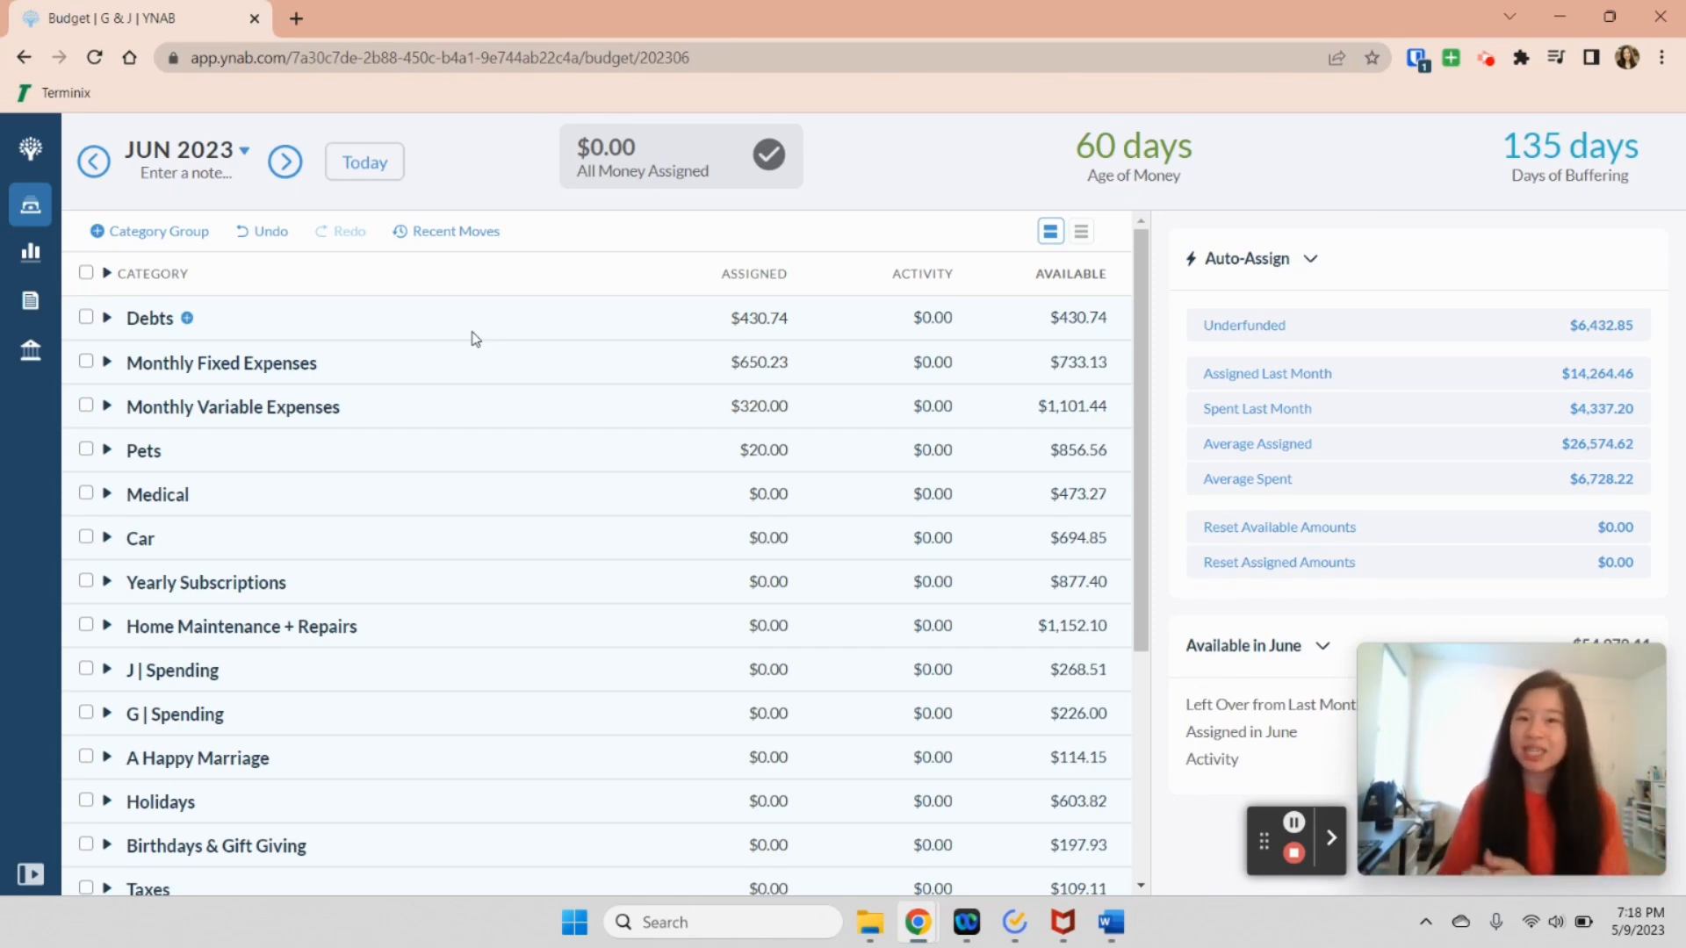
Expand the Monthly Fixed Expenses group to review how its June categories are funded.
{"action": "left_click", "coordinate": [107, 362]}
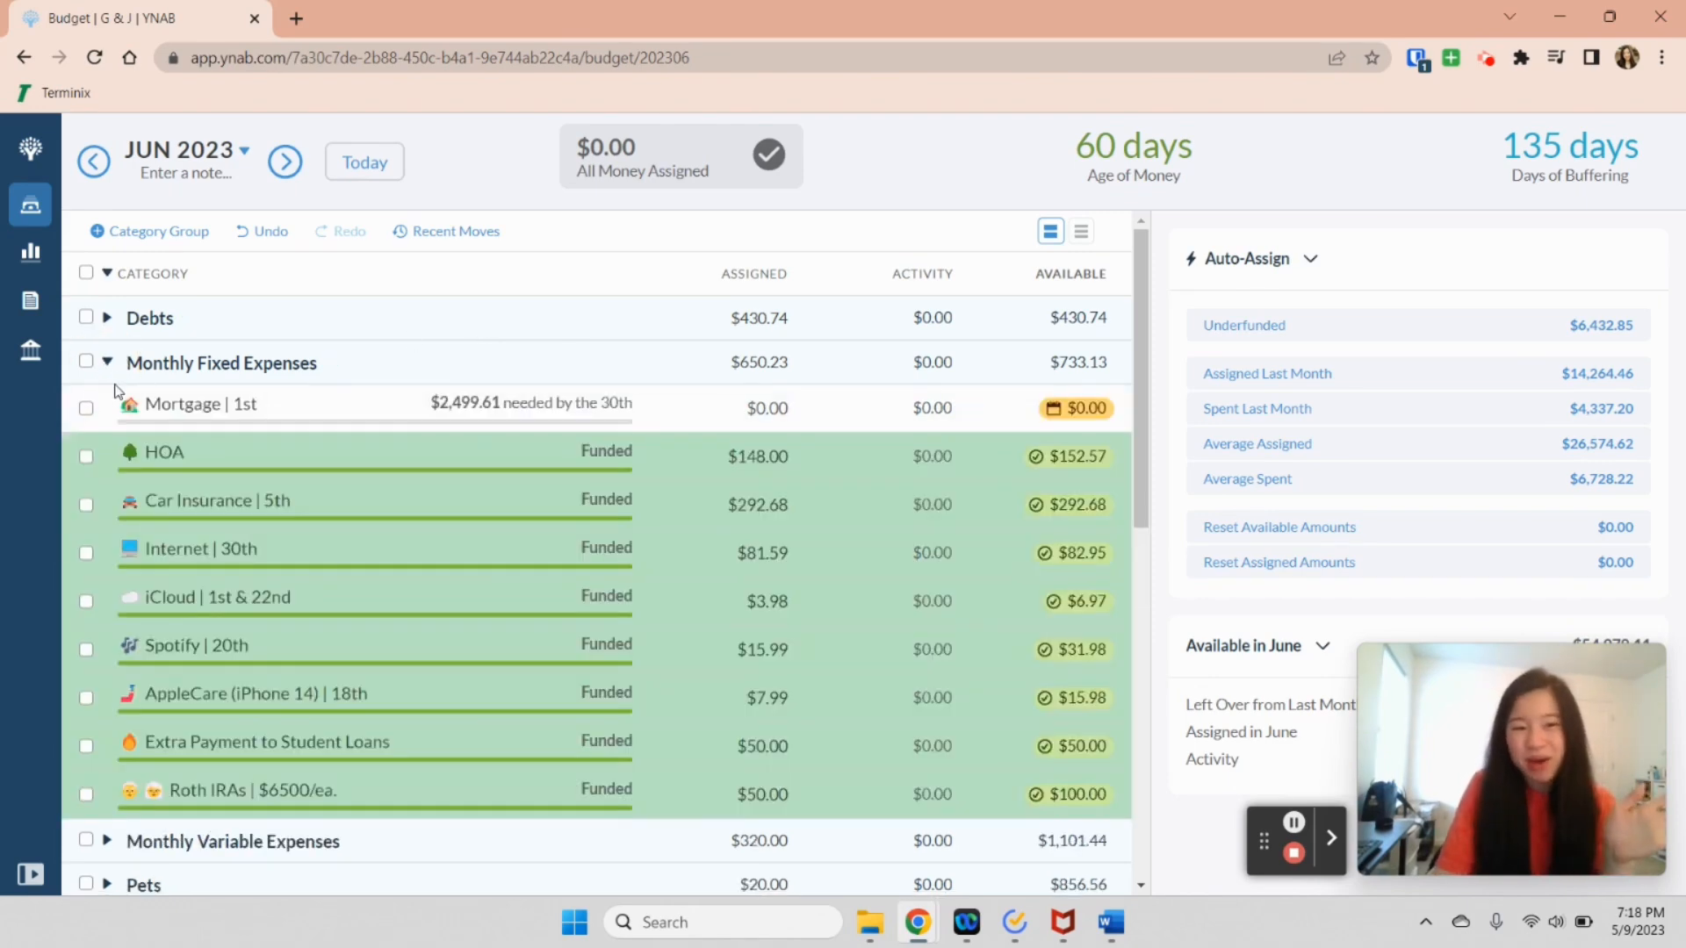